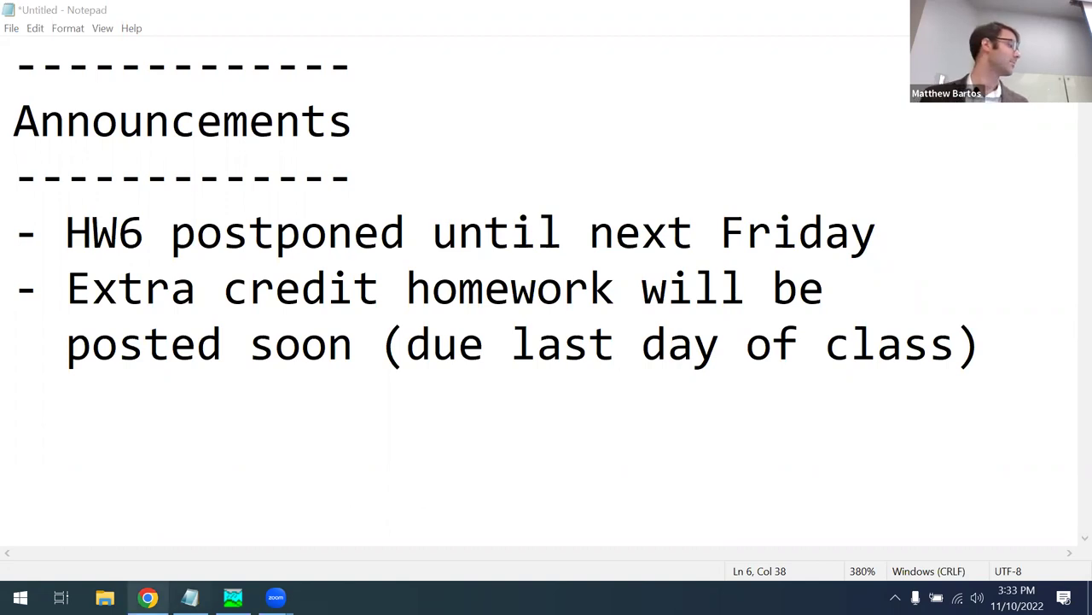
- Open the Canvas course Files page in a new browser tab
click(147, 597)
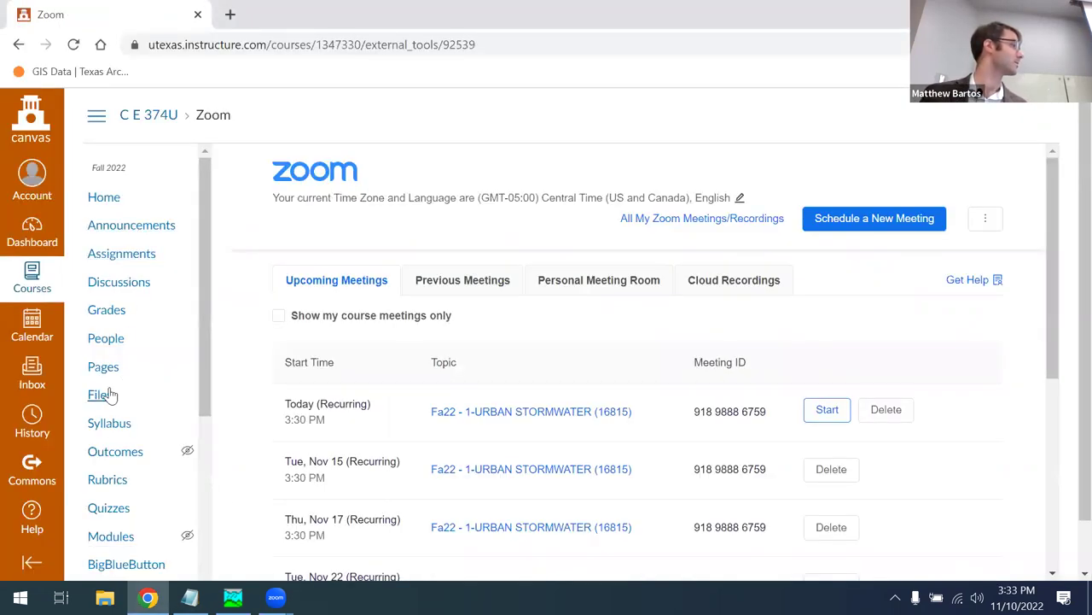
right_click(147, 394)
click(150, 402)
click(256, 15)
- Open the project folder and preview project.pdf
scroll(730, 363, down, 4)
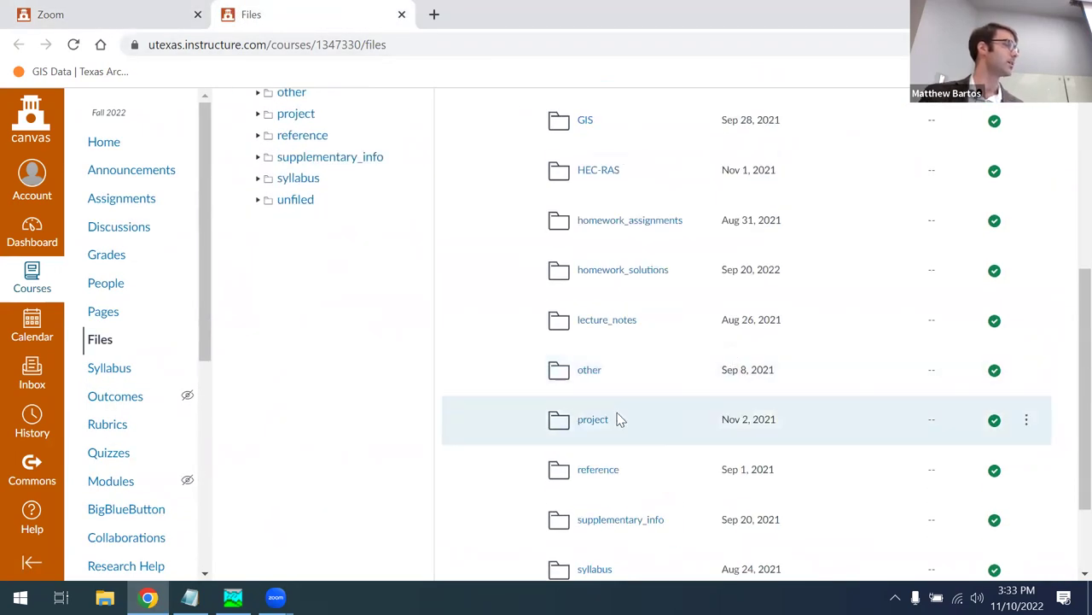
click(601, 425)
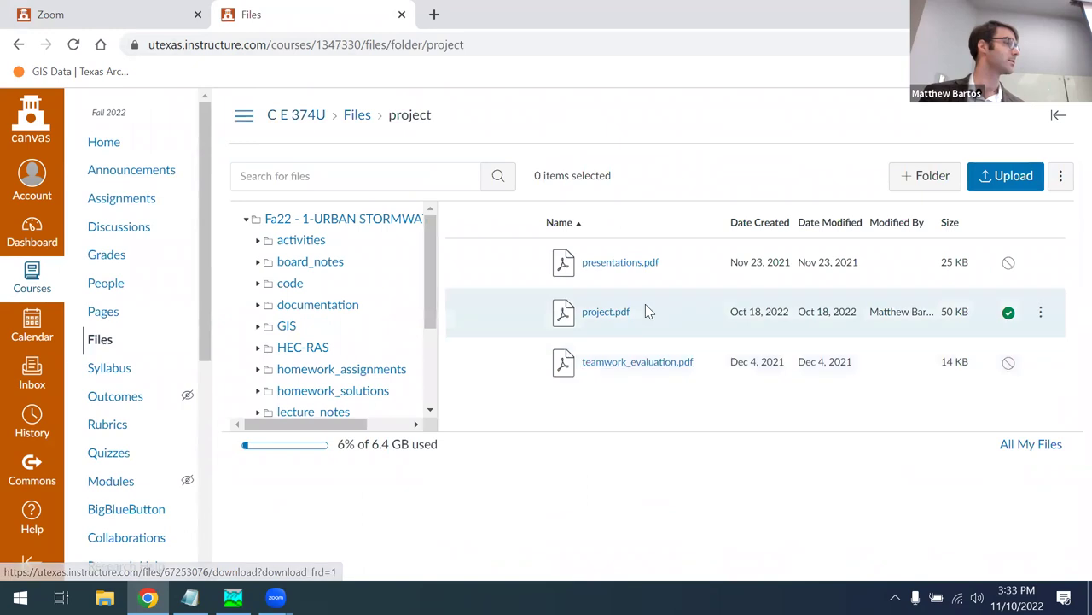
click(601, 313)
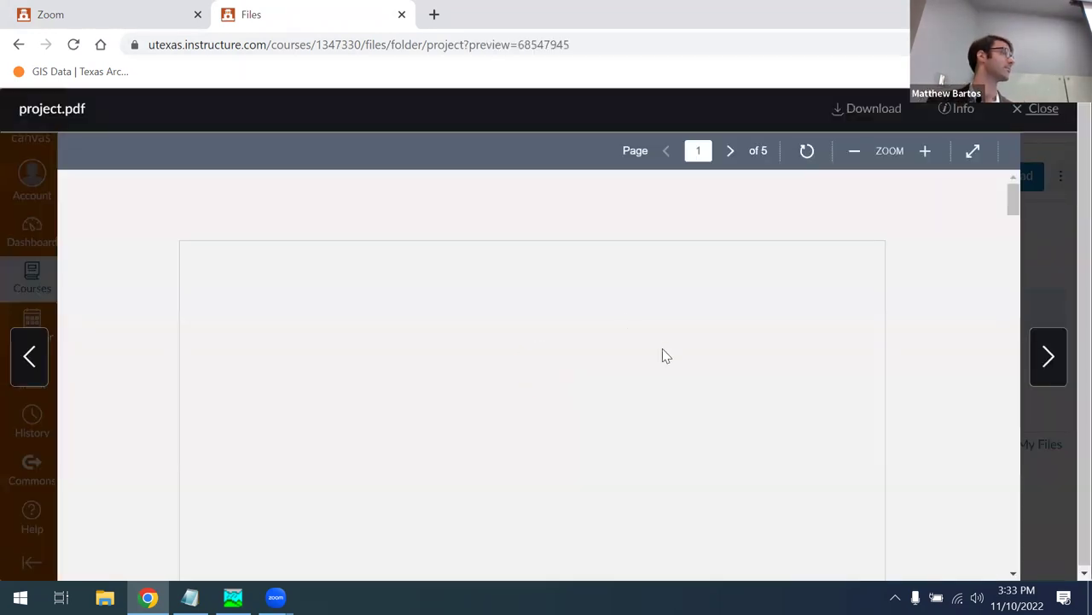
scroll(674, 359, down, 1)
- Read the rest of the project PDF, then bring HEC-HMS to the front
scroll(687, 318, down, 1)
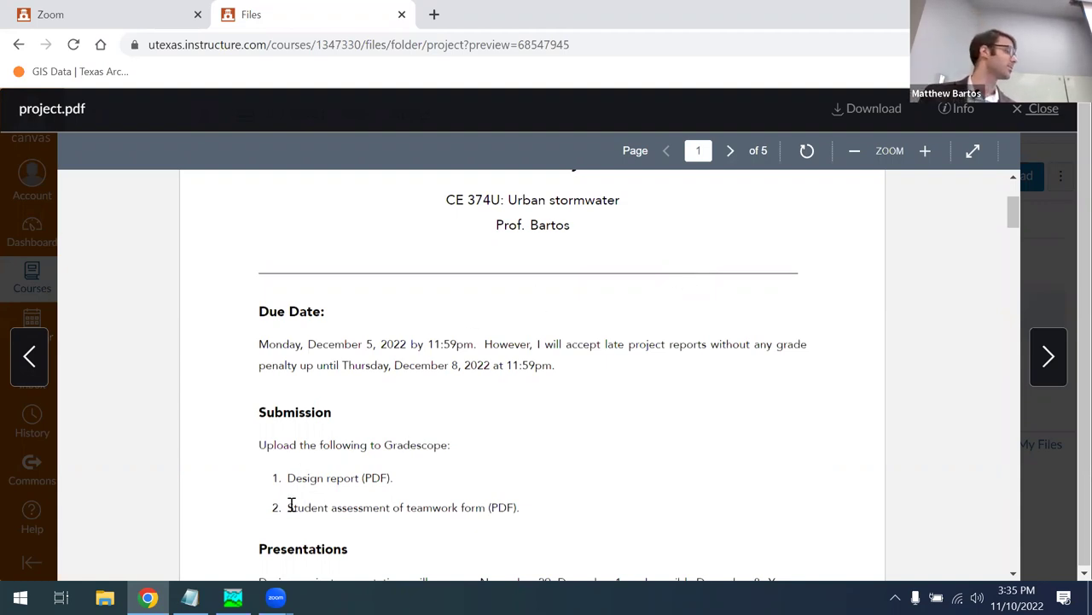
click(233, 596)
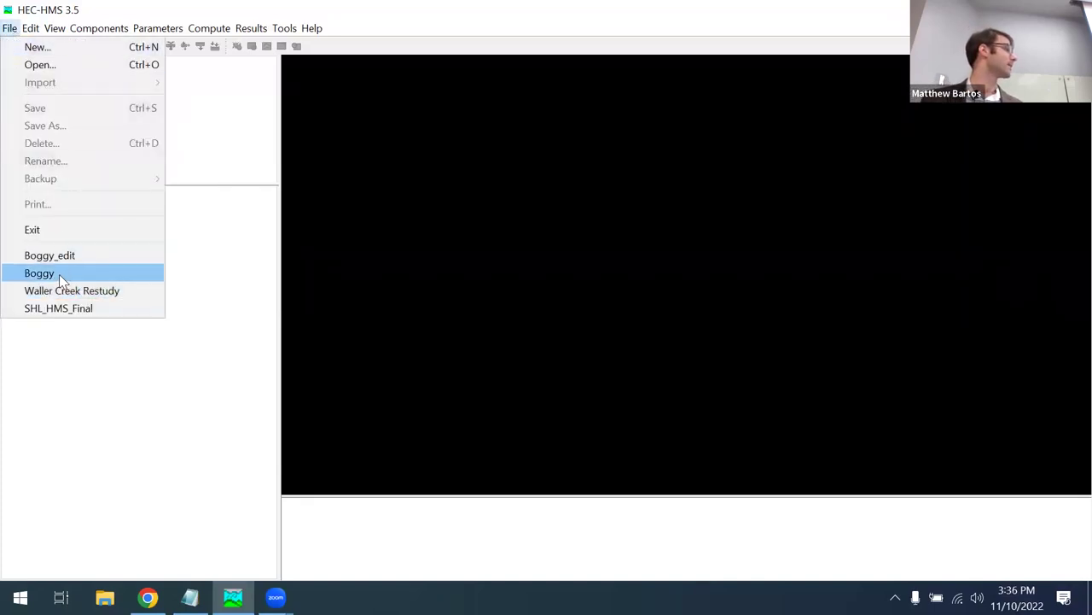
- Open the recent Boggy project and its BOG_Existing basin model map
click(58, 274)
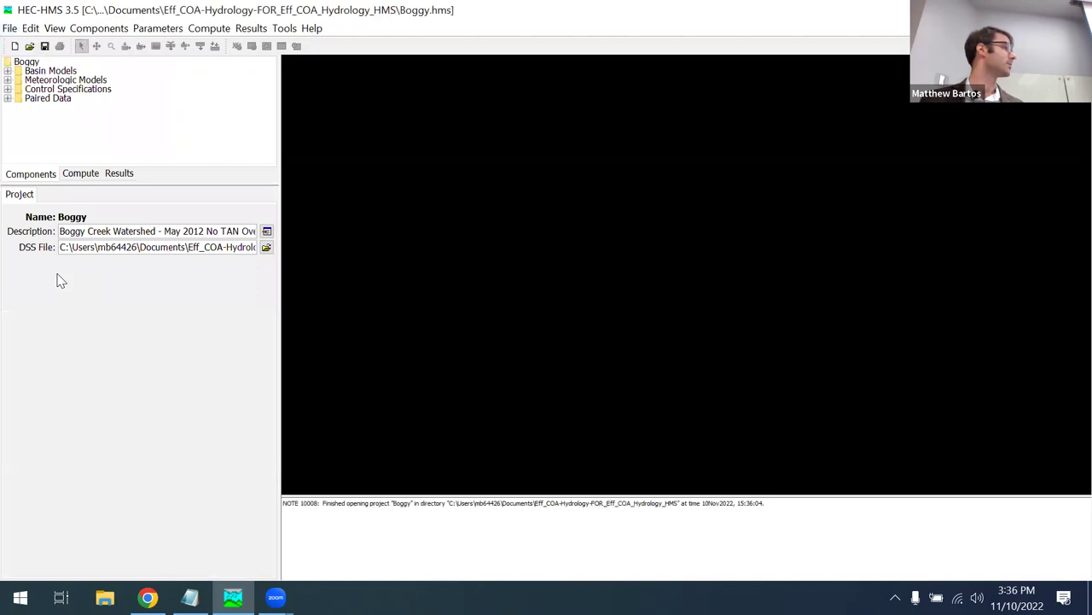
click(7, 70)
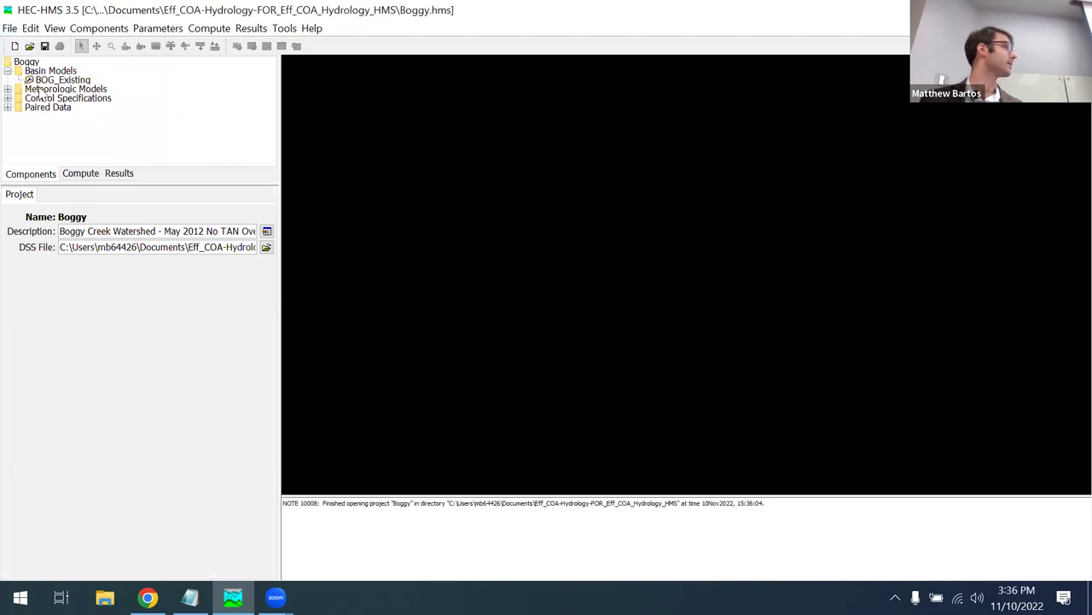
click(47, 80)
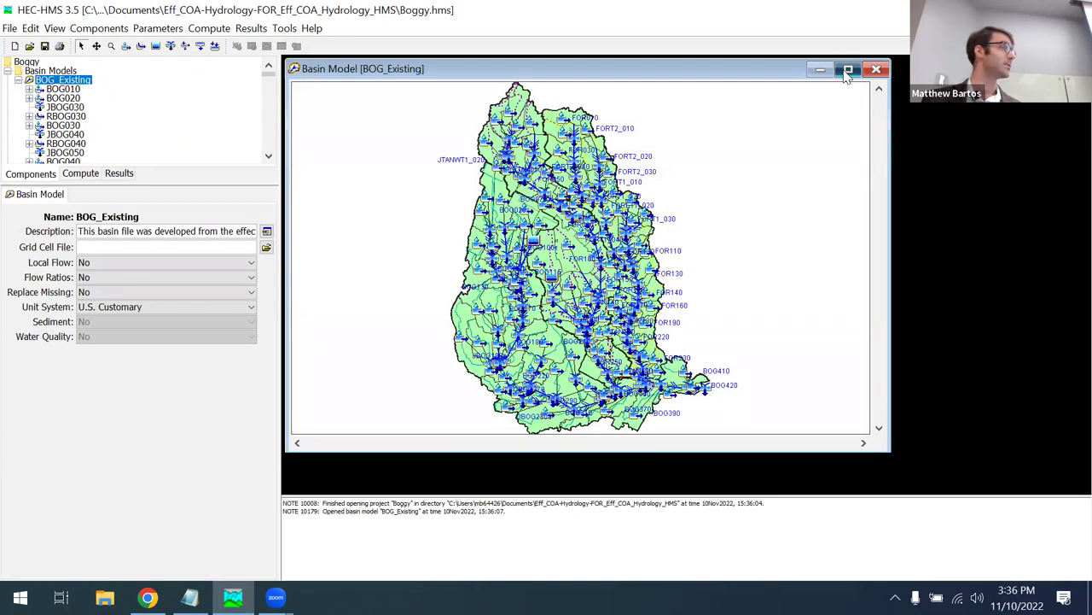
- Maximize the basin map, zoom into the lower creek reaches and select reach RTAN170
click(847, 69)
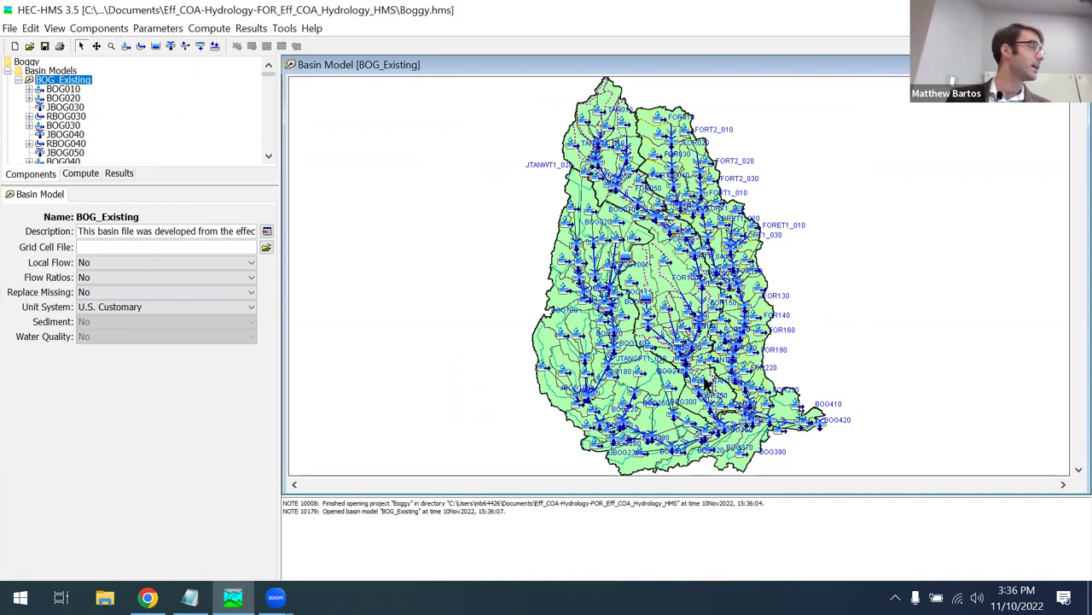
scroll(714, 384, up, 1)
scroll(763, 378, up, 1)
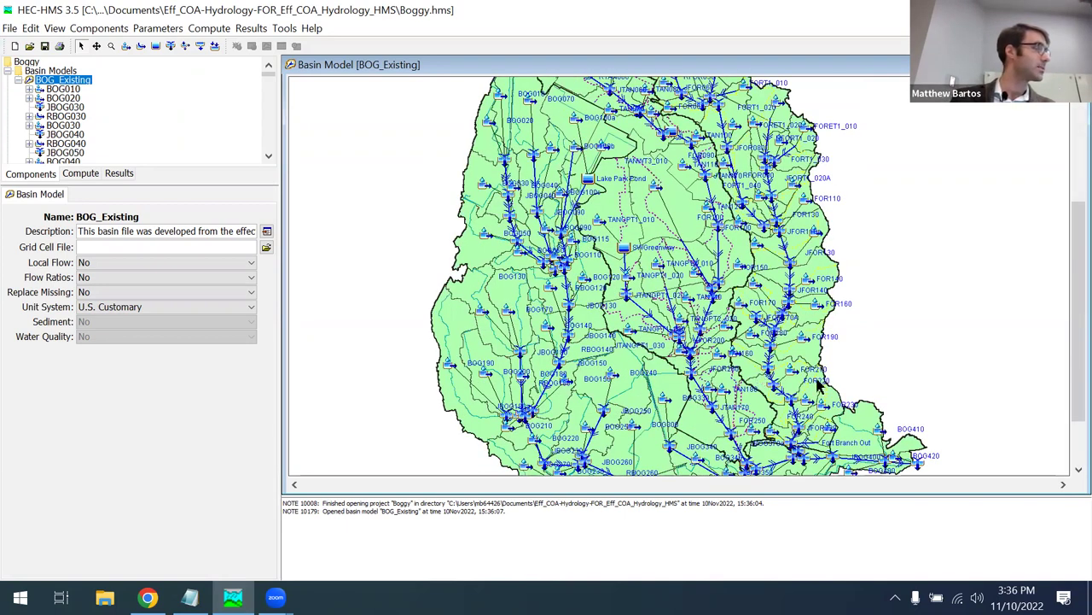
scroll(819, 382, up, 1)
scroll(1068, 309, up, 1)
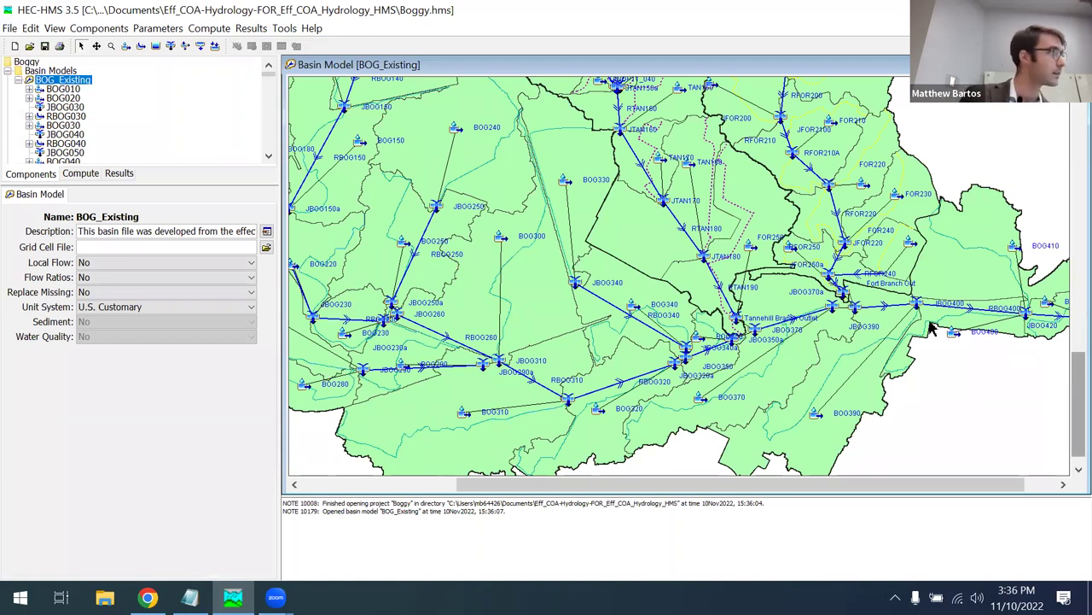
click(646, 171)
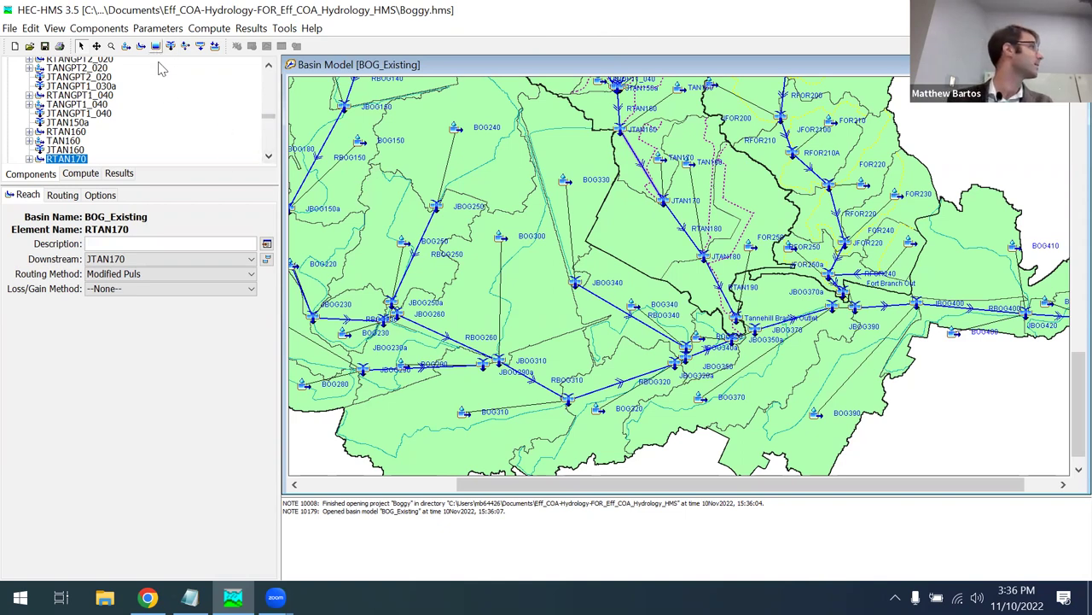
- Place a reservoir named new_reservoir on the map just below junction JTAN160
click(200, 73)
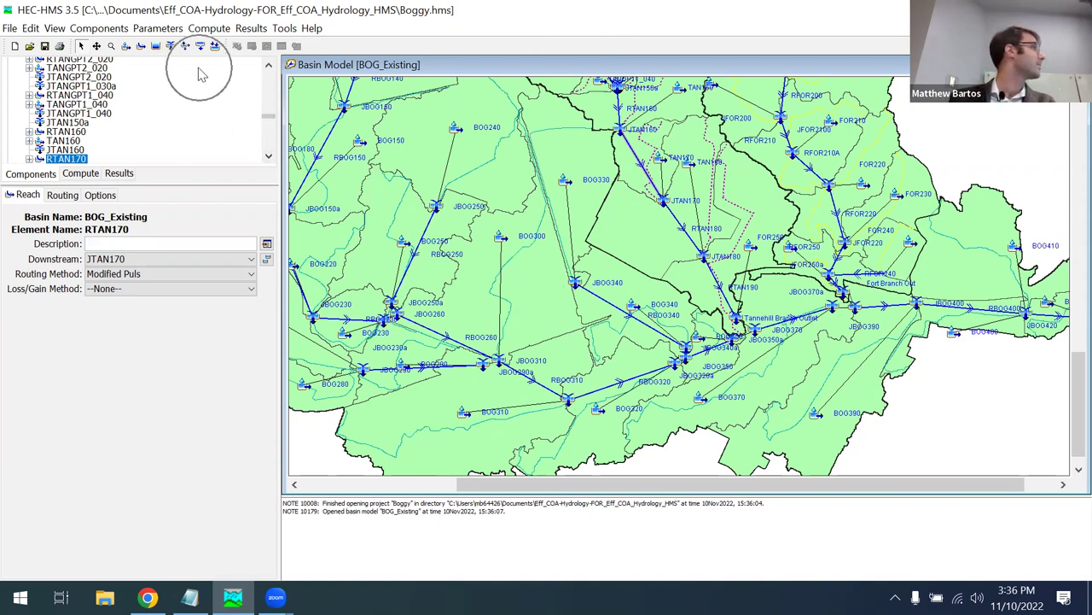
click(156, 46)
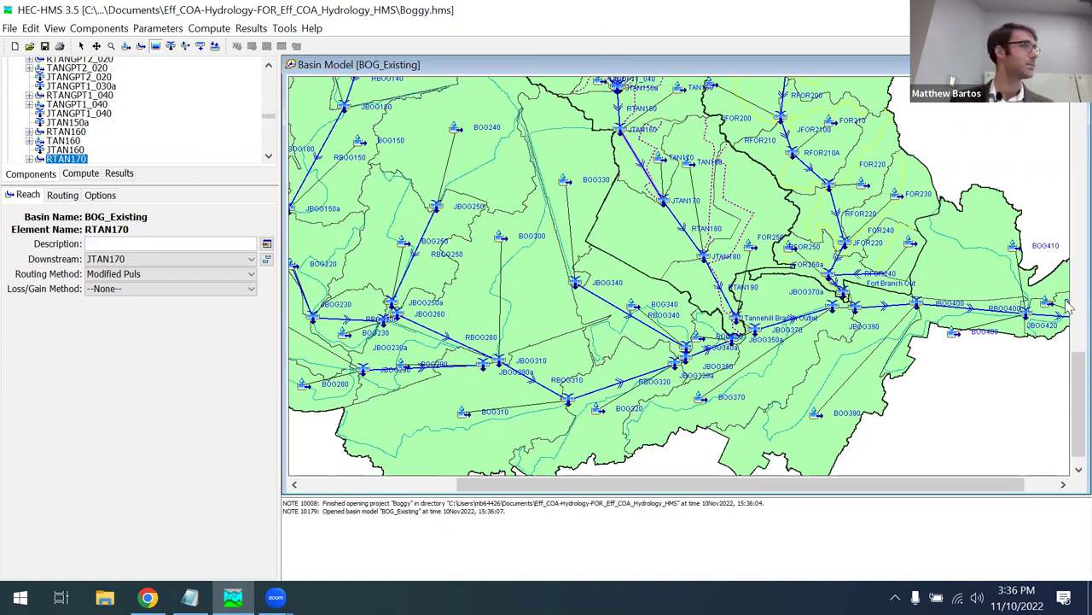
scroll(616, 272, up, 3)
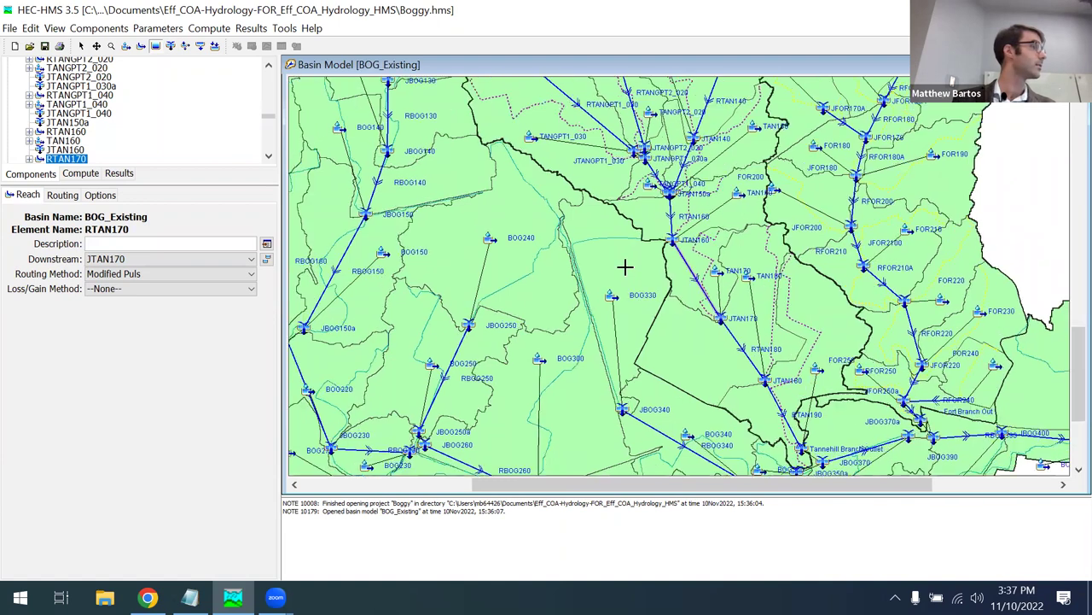
scroll(776, 330, up, 2)
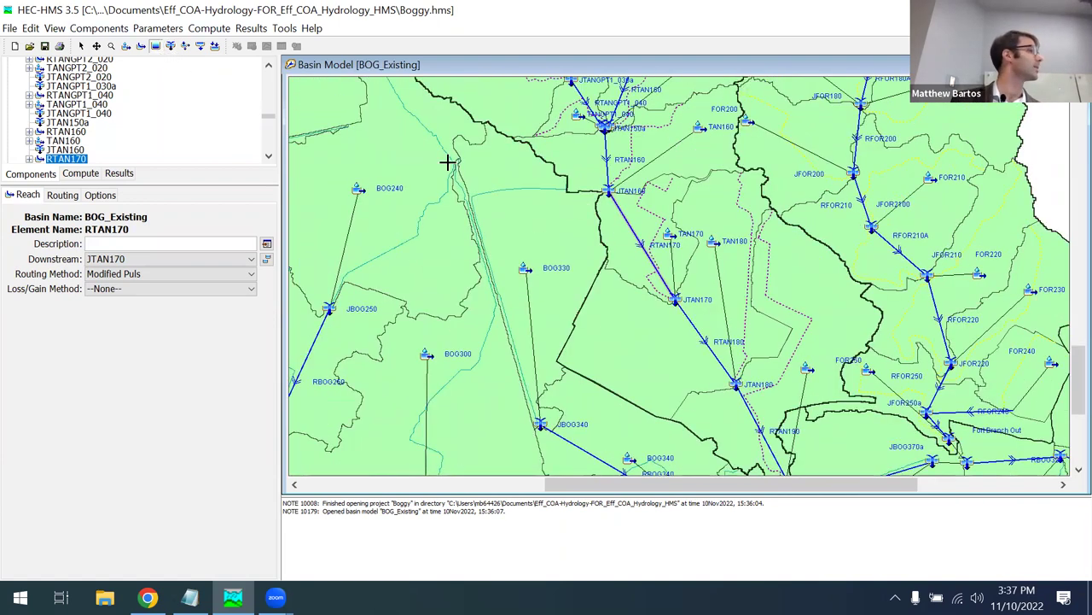
click(610, 260)
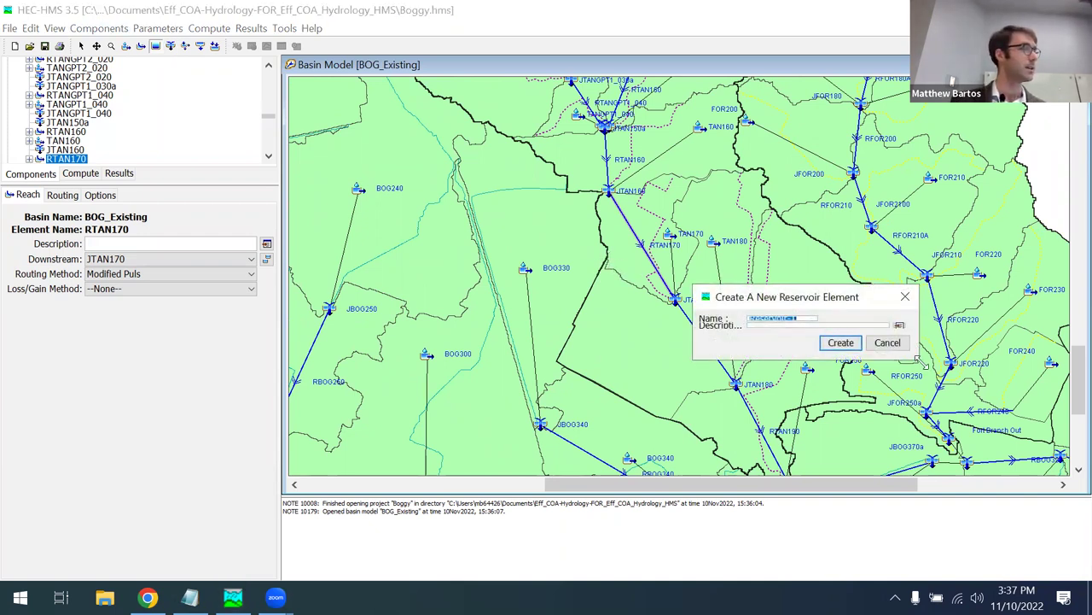
text(new)
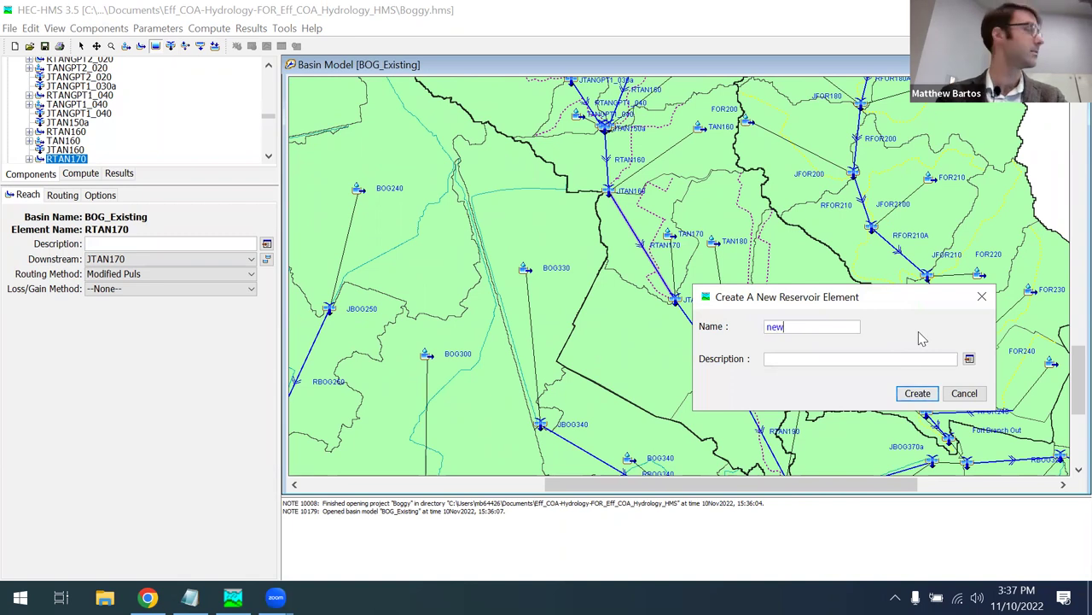
text(_reser)
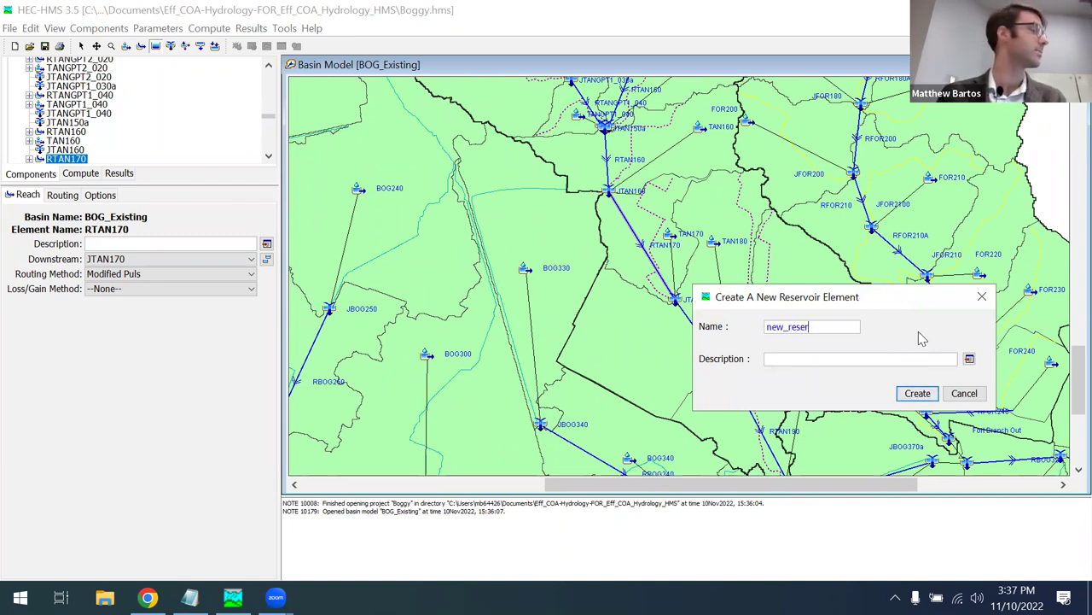
text(voir)
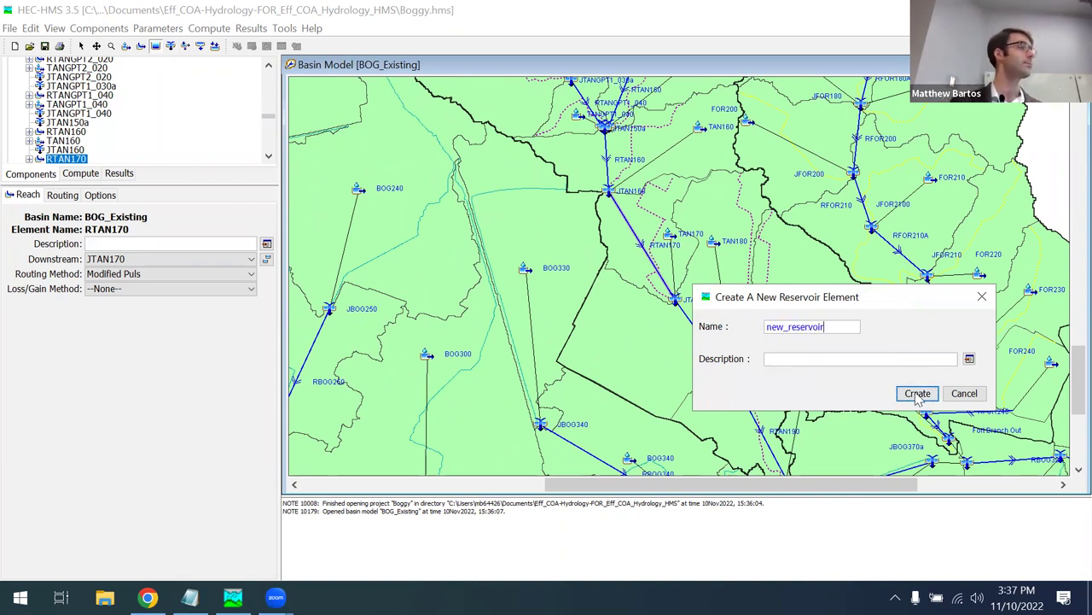
click(918, 395)
click(610, 259)
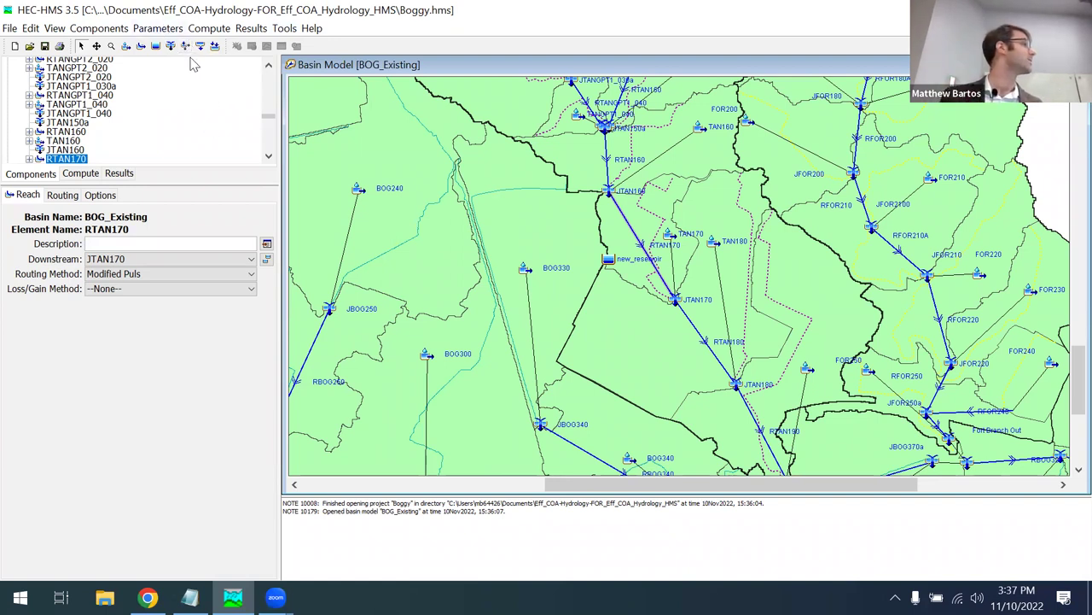
click(186, 47)
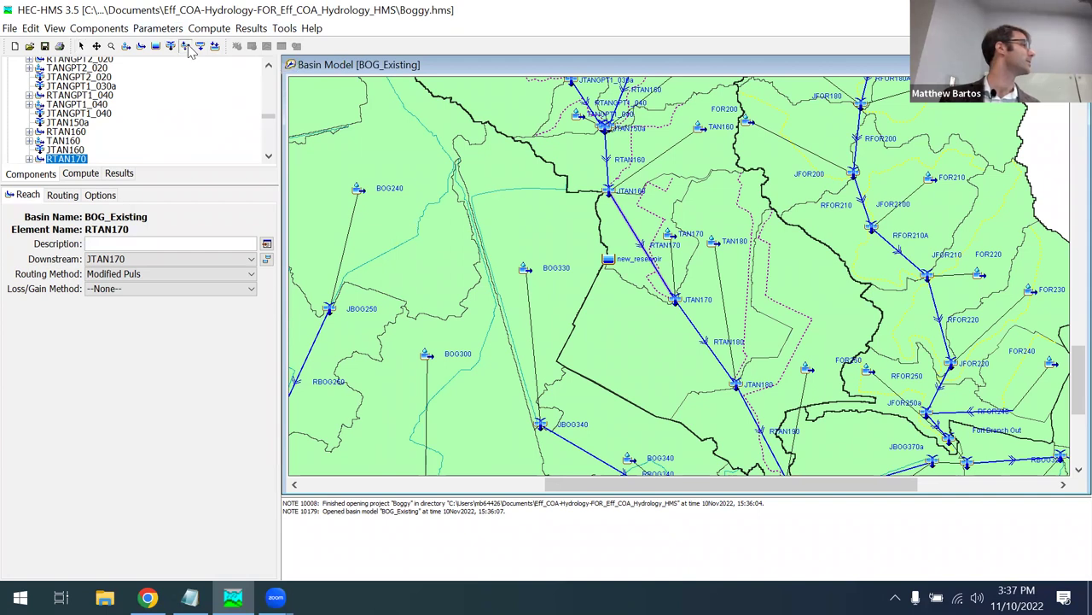
- Create a diversion named new_diversion beside JTAN160, then select junction JTAN160
click(600, 220)
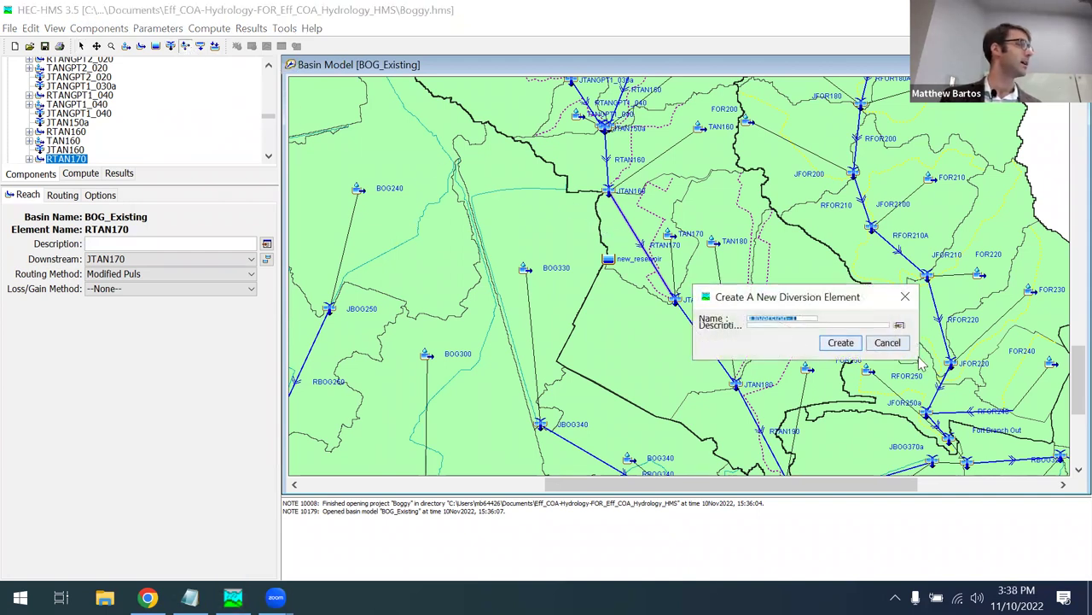
click(817, 326)
triple_click(820, 325)
text(new_diversion)
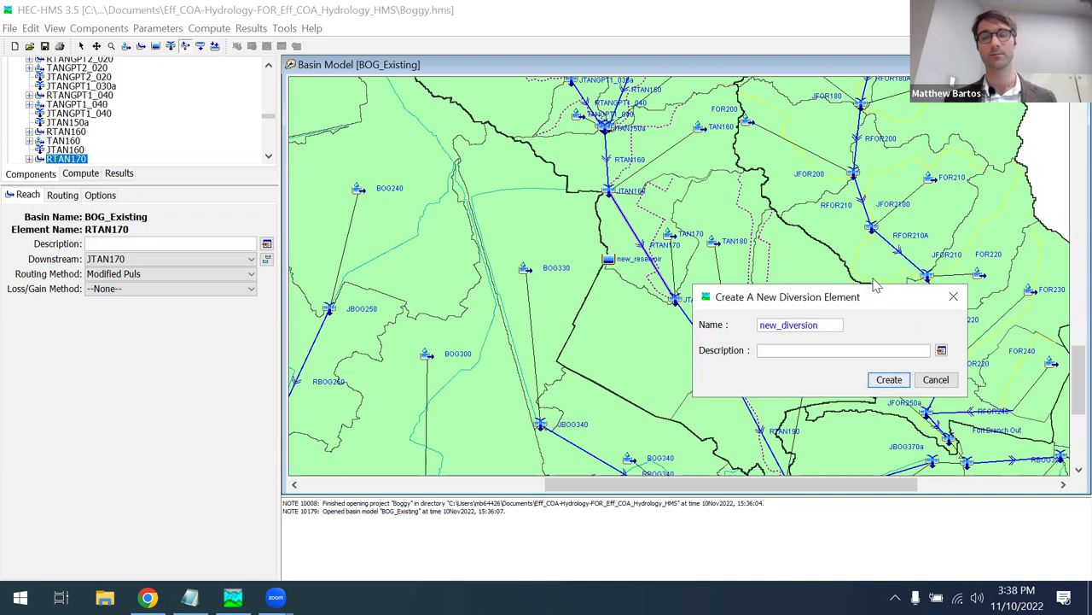
click(888, 379)
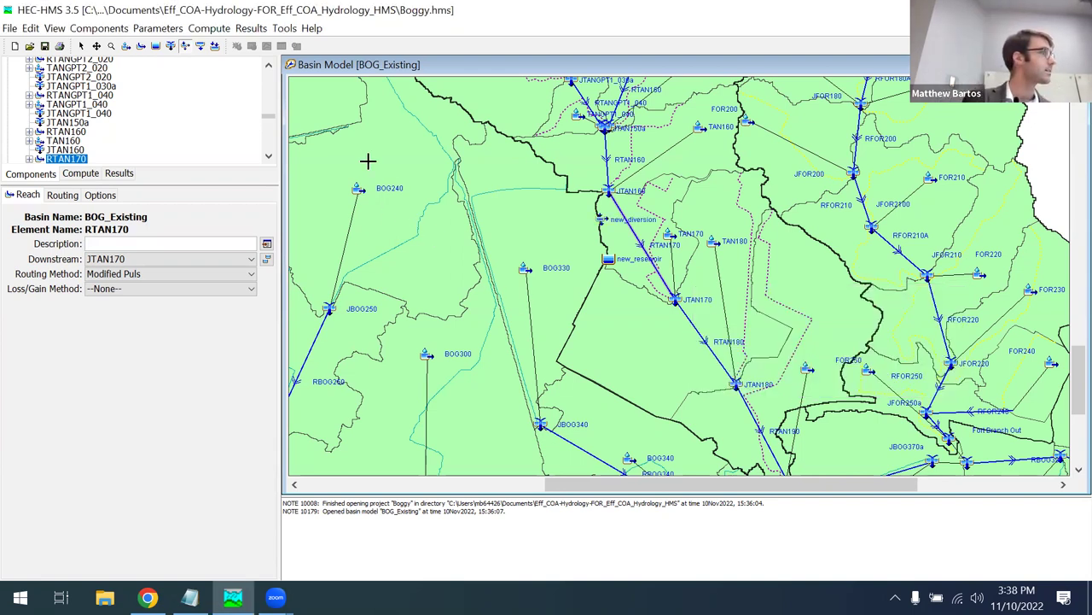
click(608, 195)
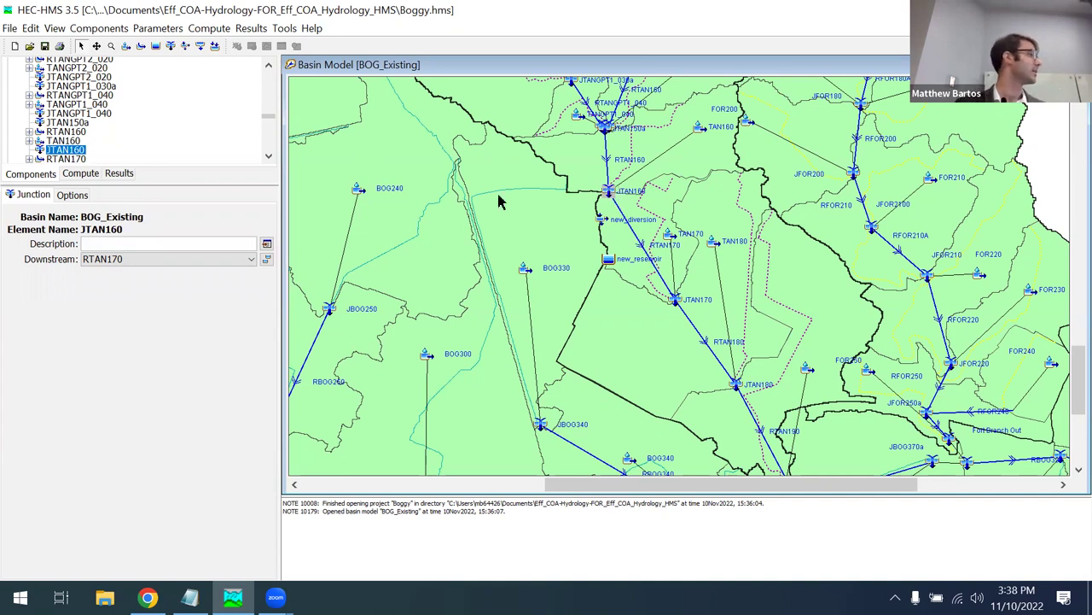
- Set JTAN160's downstream element to new_diversion
click(145, 259)
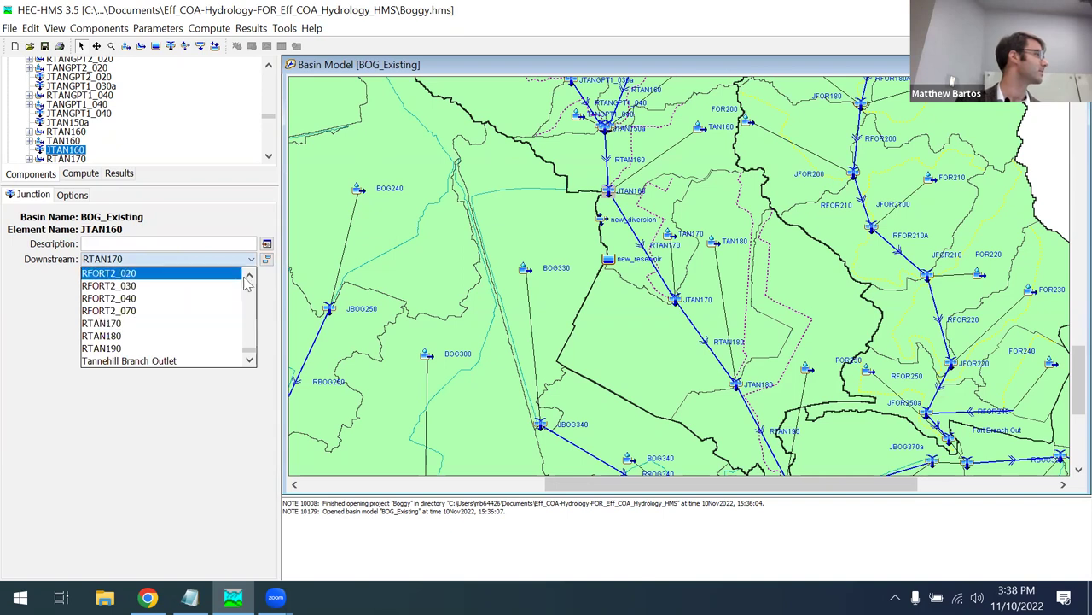
drag(248, 278, 249, 279)
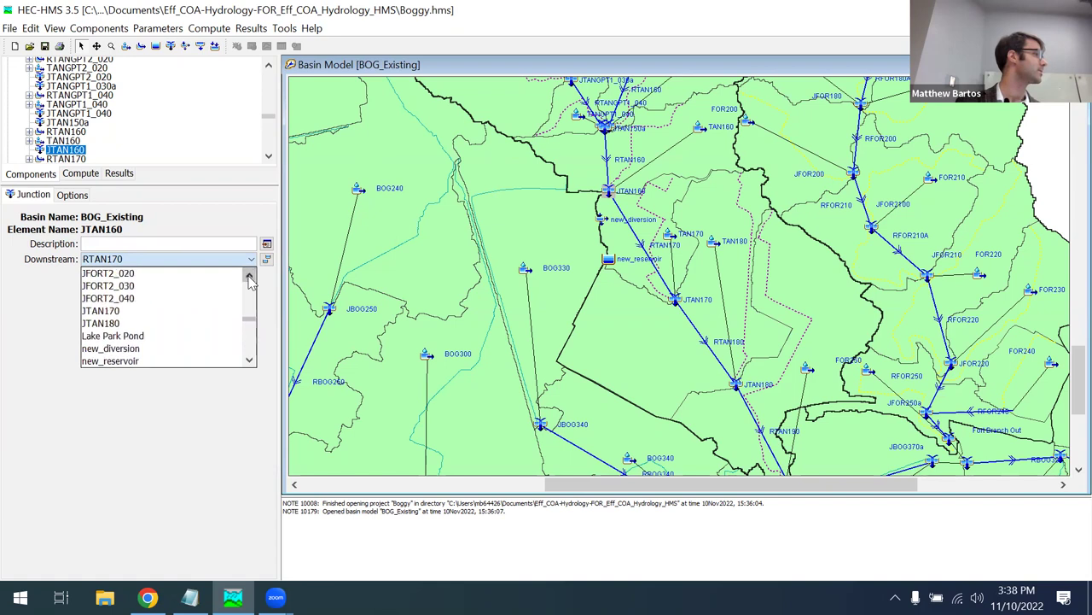
click(146, 350)
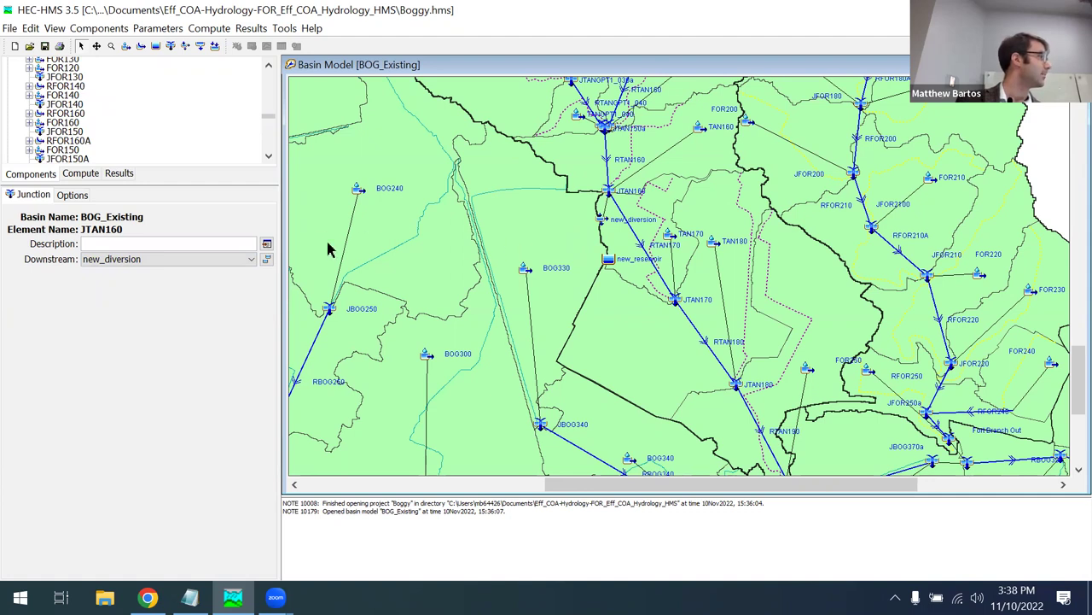
- Set new_diversion's downstream element to reach RTAN170
click(600, 220)
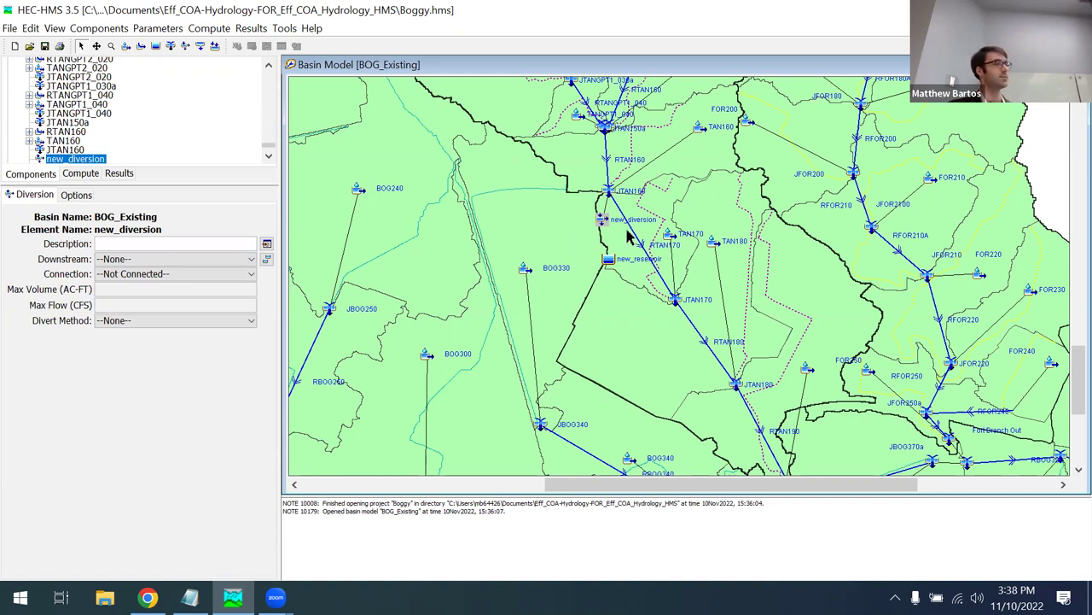
click(635, 238)
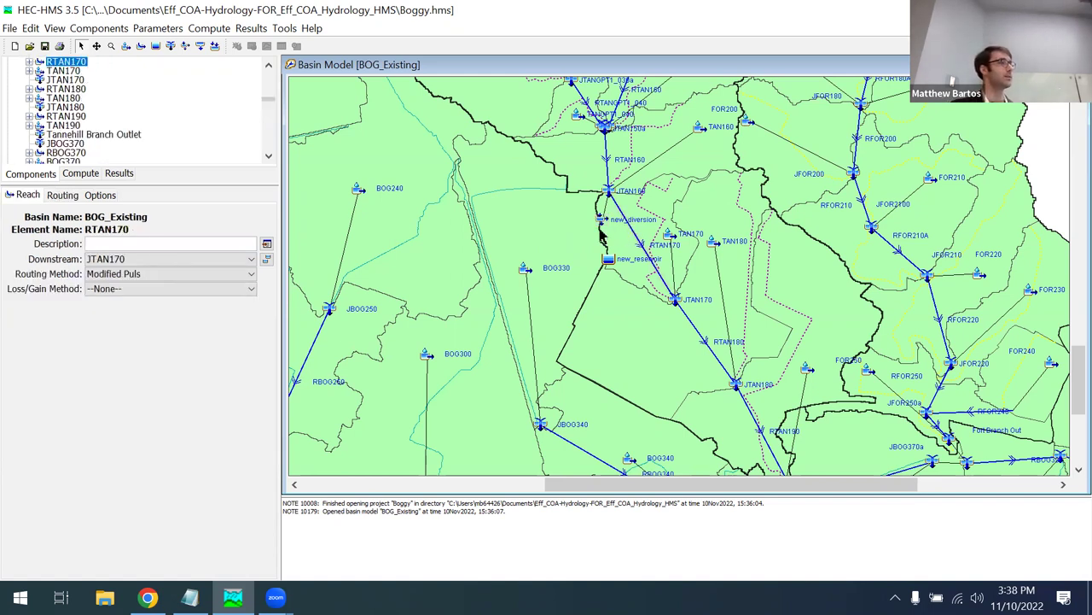
click(605, 221)
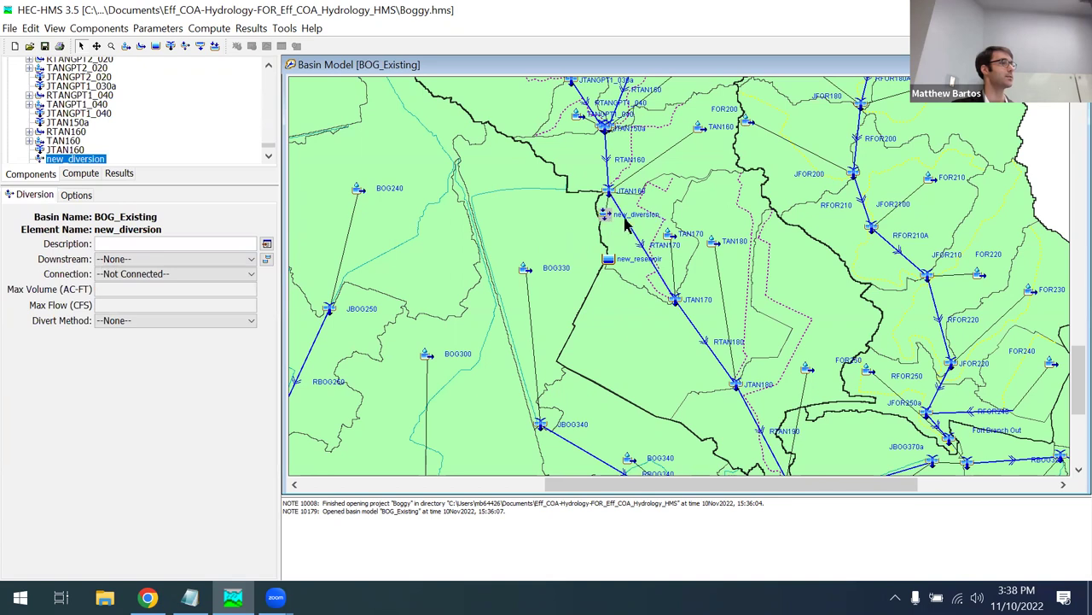
click(633, 237)
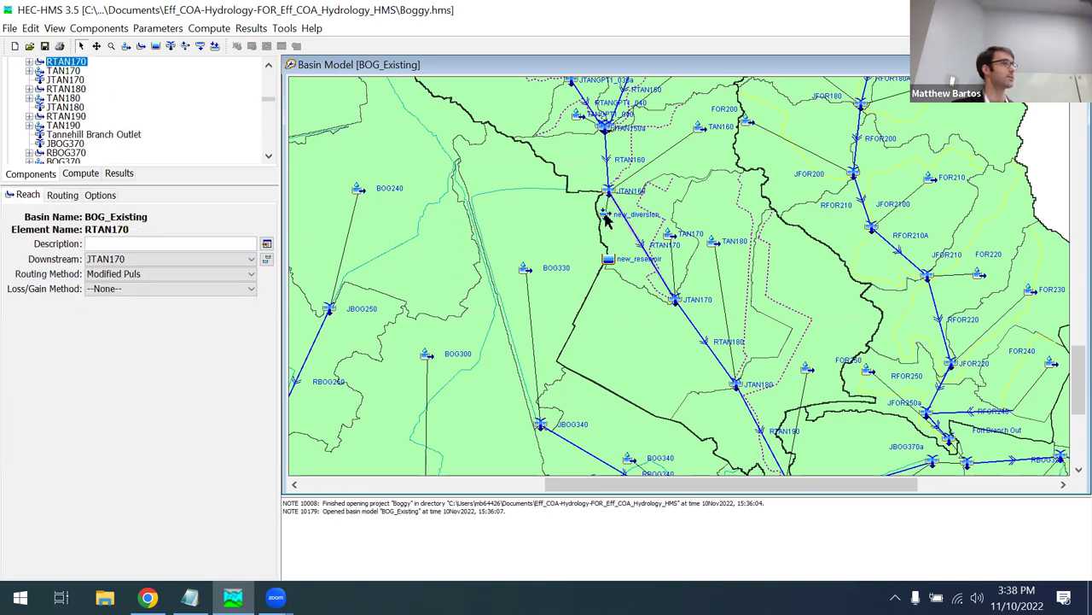
click(605, 219)
click(159, 260)
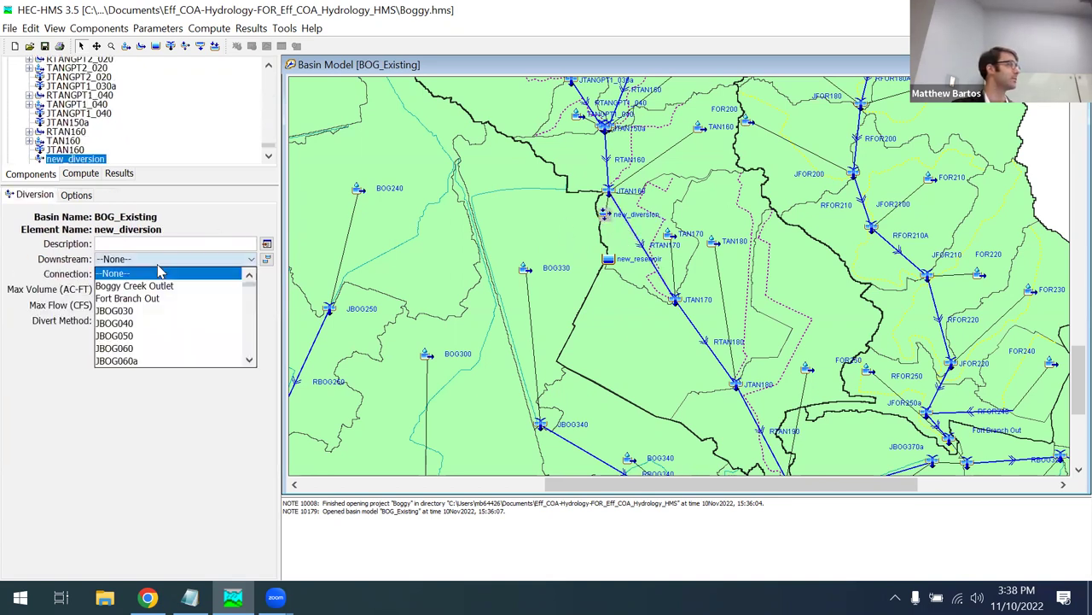
click(159, 272)
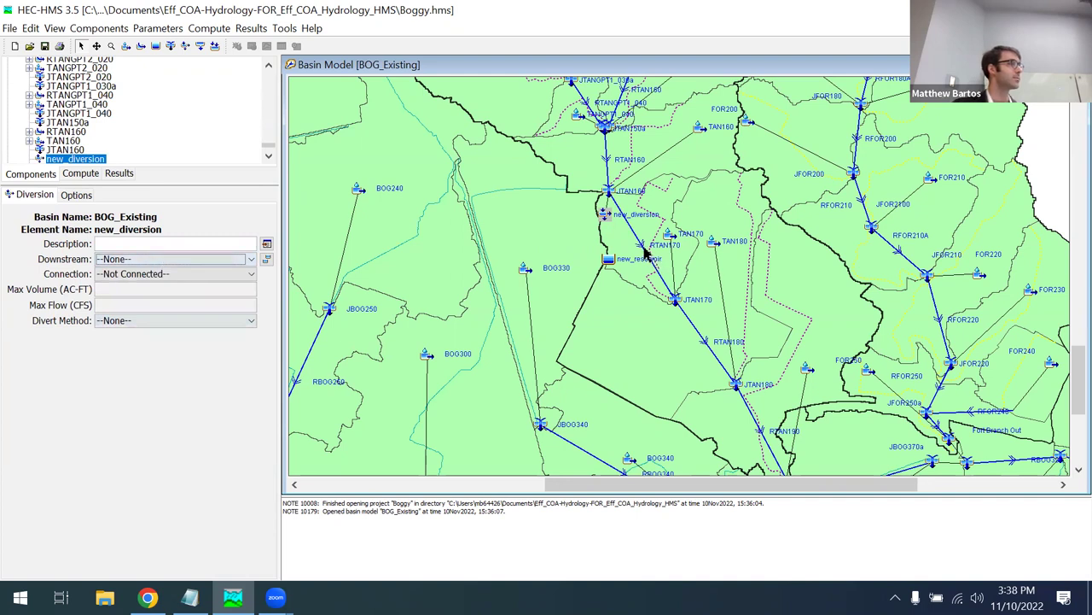
click(646, 254)
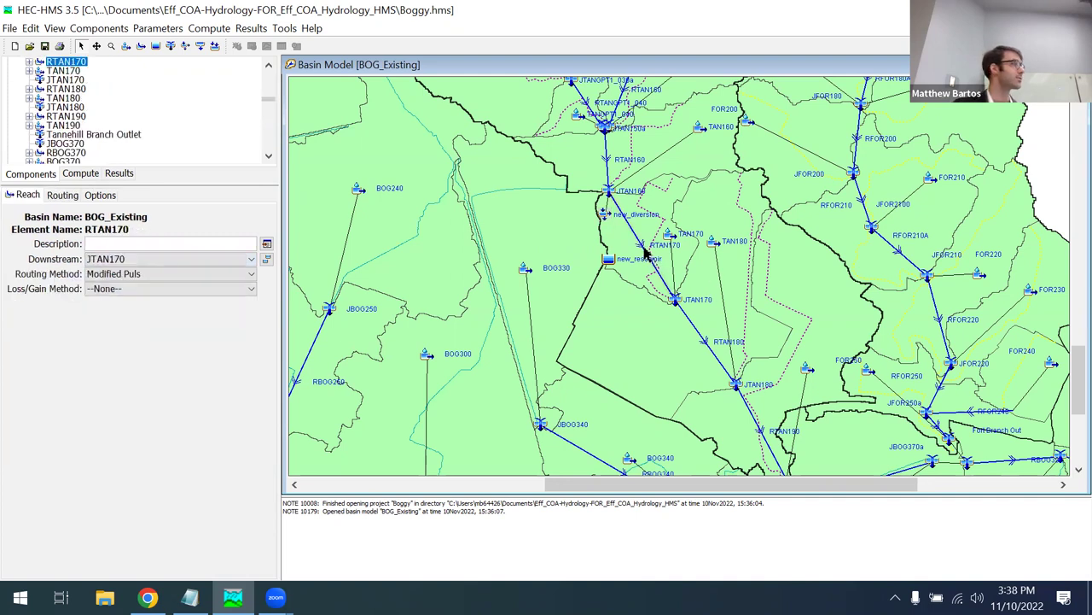
click(604, 217)
click(209, 259)
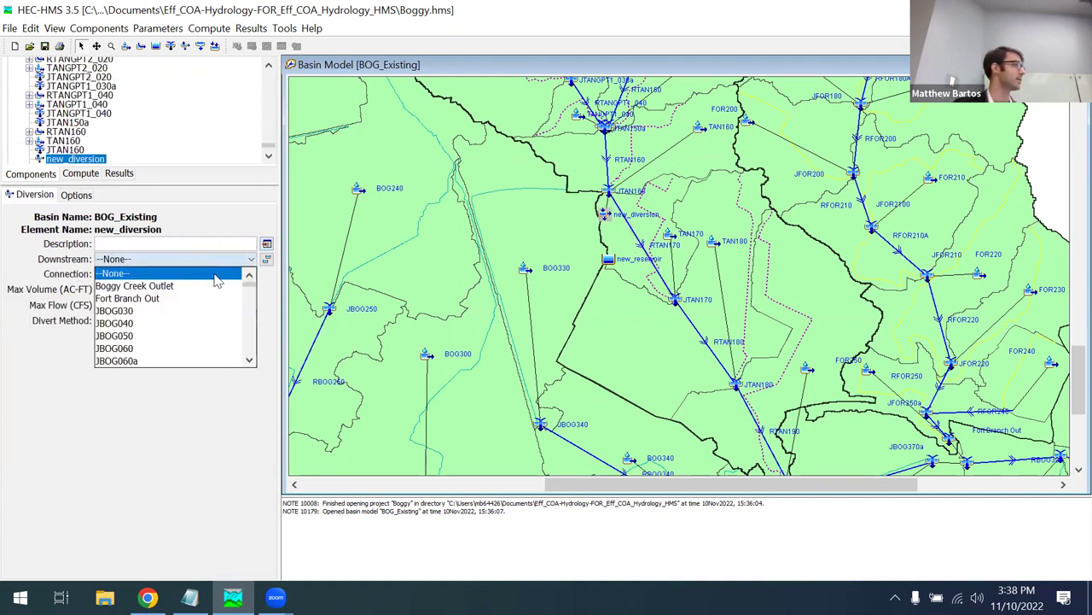
drag(250, 287, 240, 359)
click(166, 324)
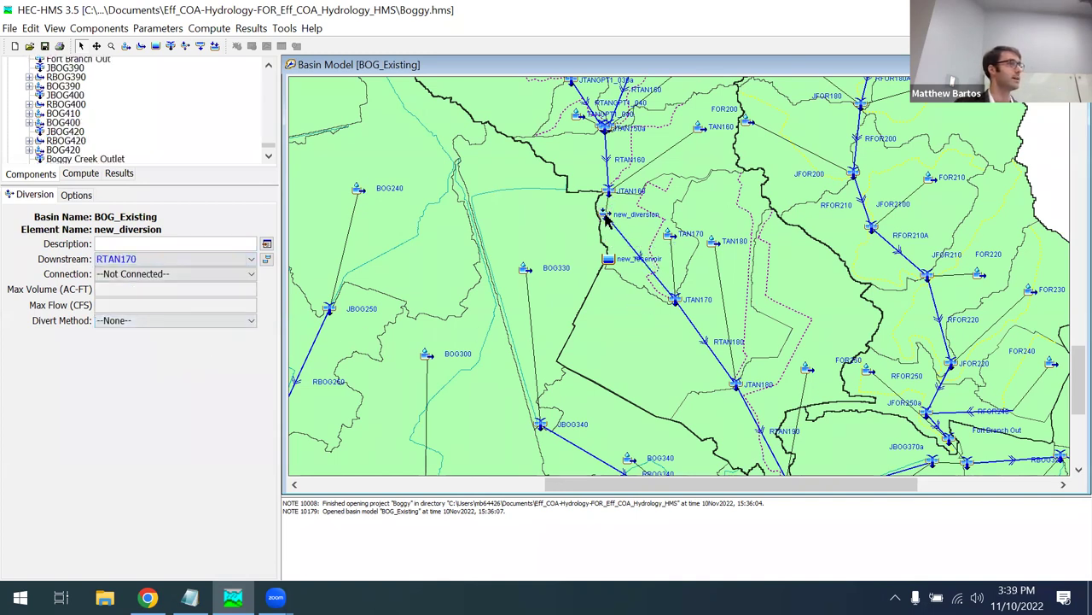
- Nudge new_diversion on the map and send its diverted flow to new_reservoir
drag(607, 217, 620, 210)
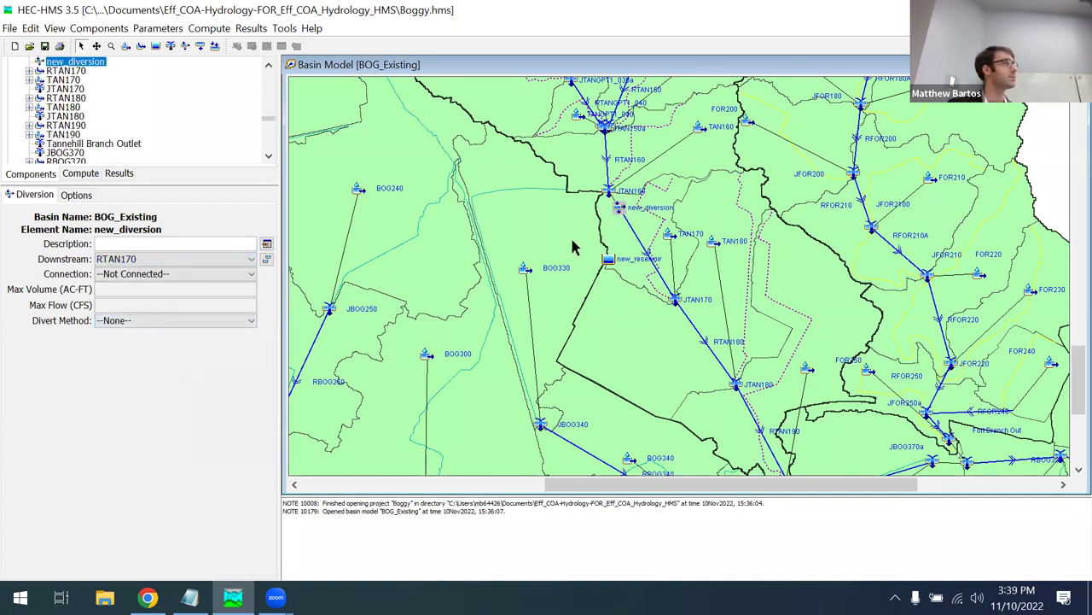
click(613, 228)
click(618, 211)
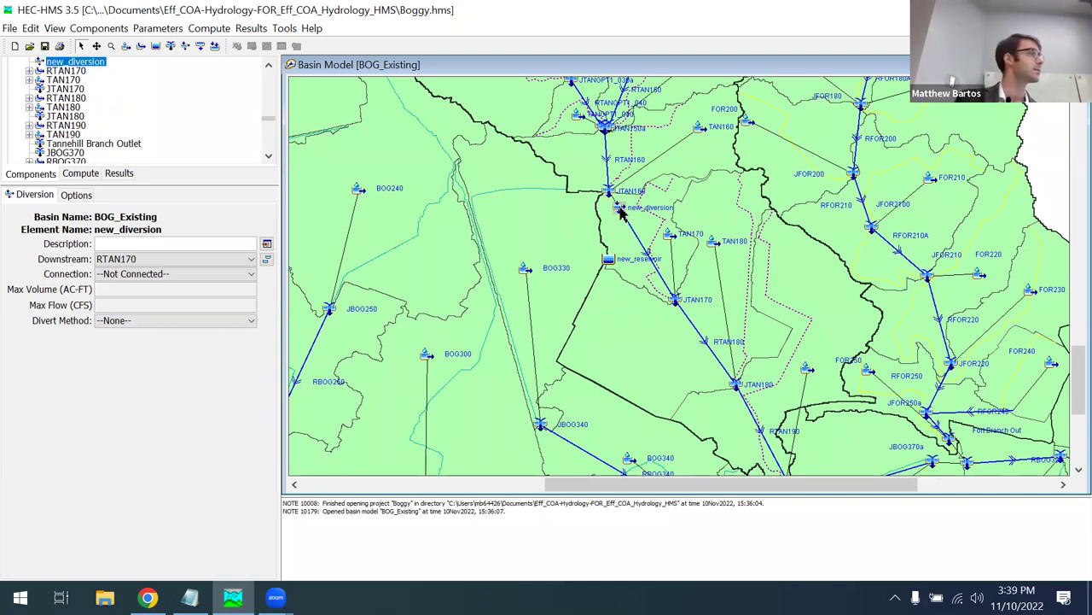
click(127, 274)
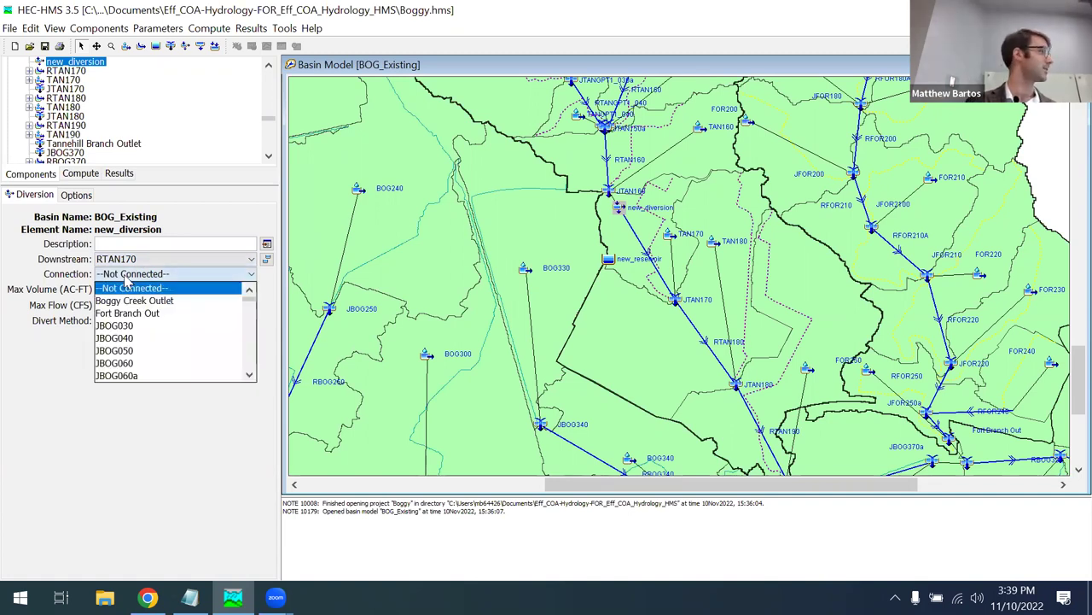
drag(248, 301, 242, 350)
click(158, 302)
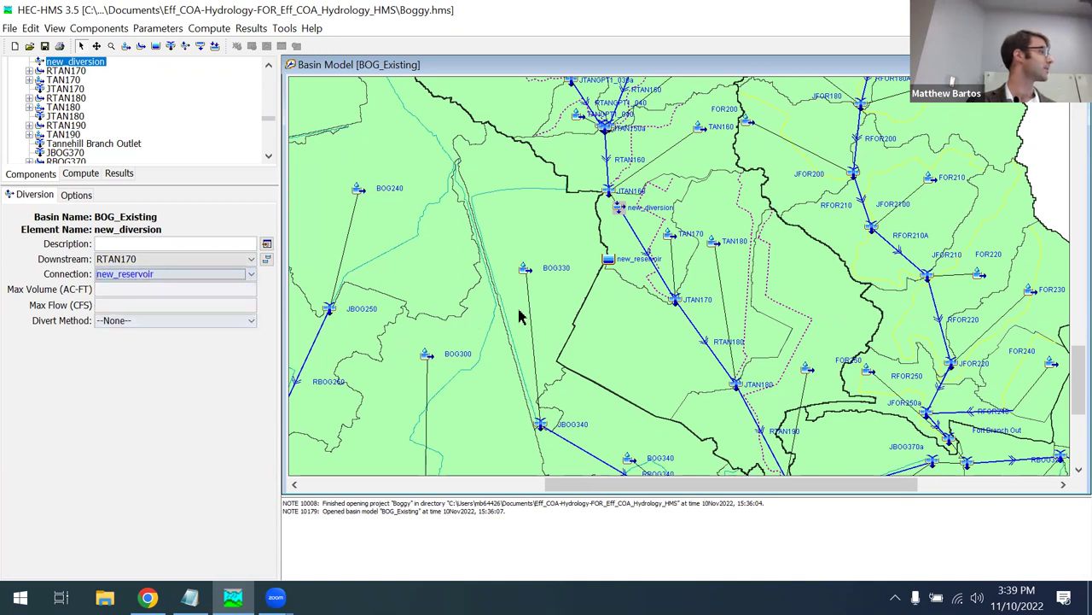
- Set new_reservoir's downstream element to junction JTAN170
click(622, 313)
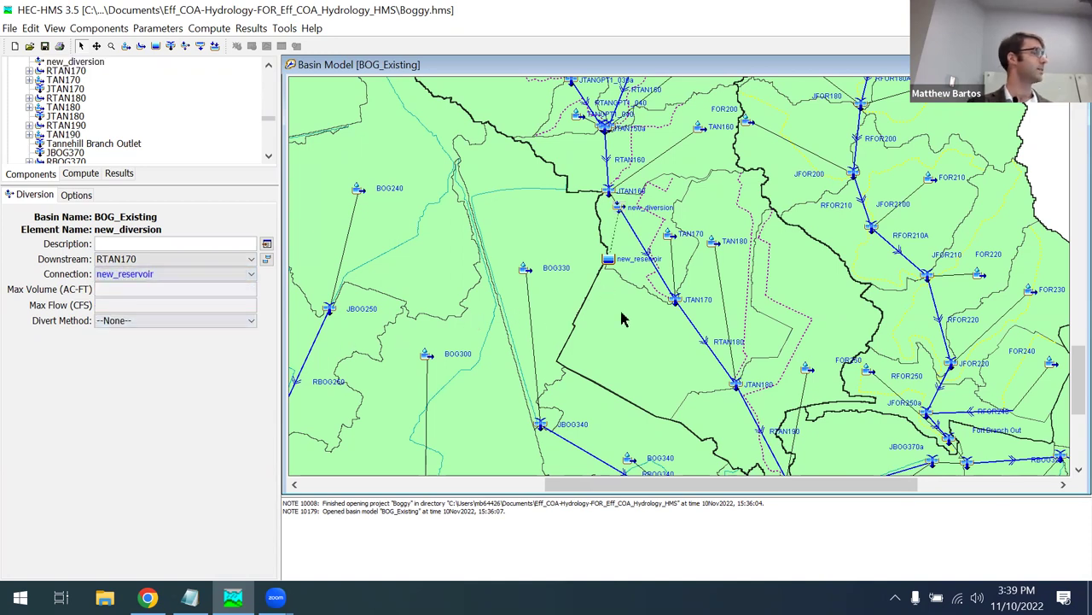
click(610, 263)
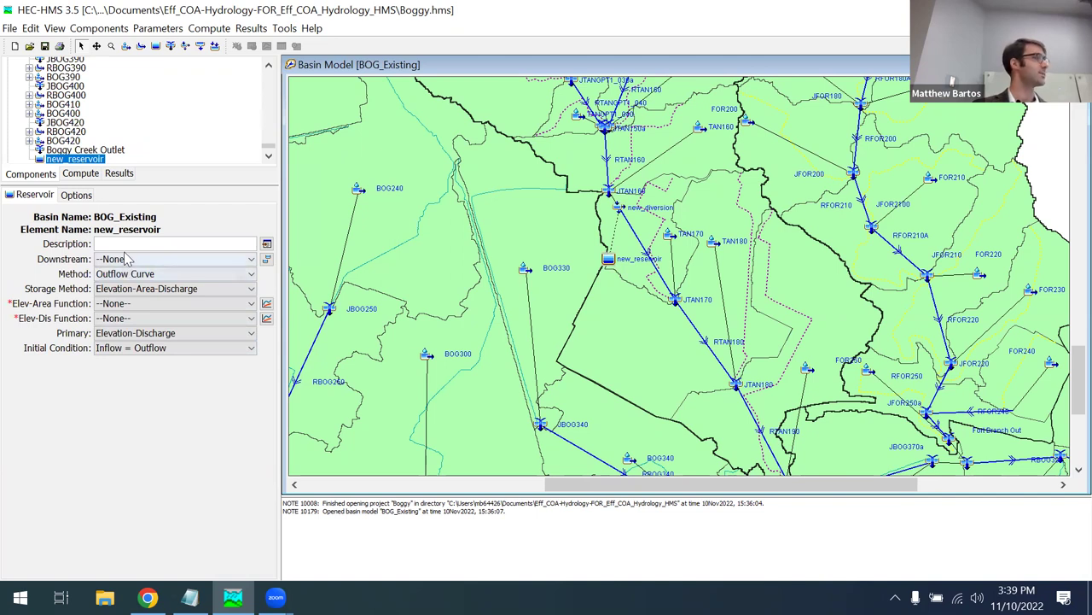
click(673, 304)
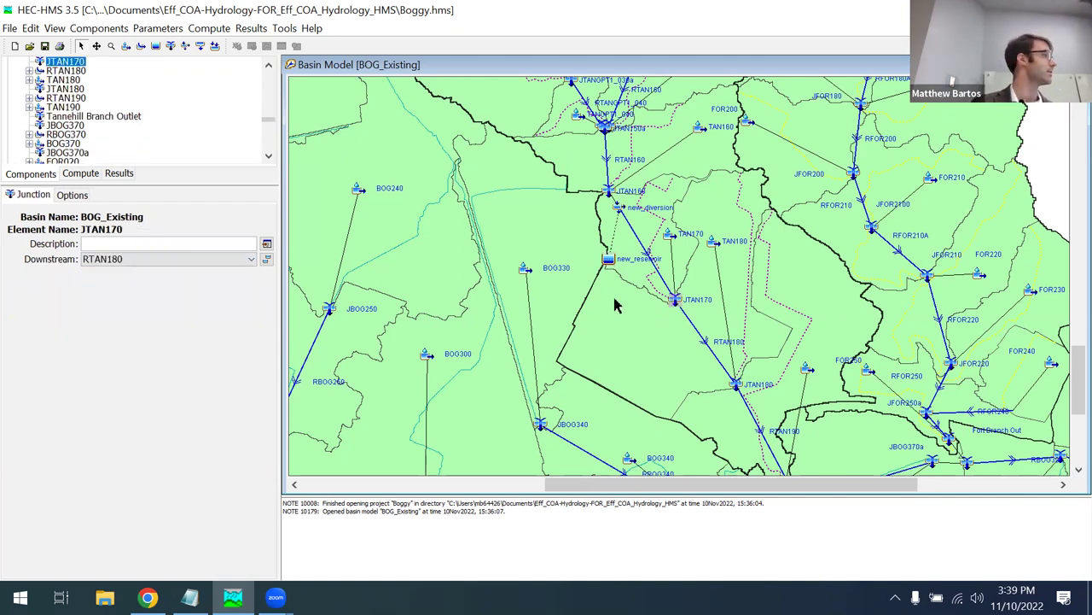
click(610, 262)
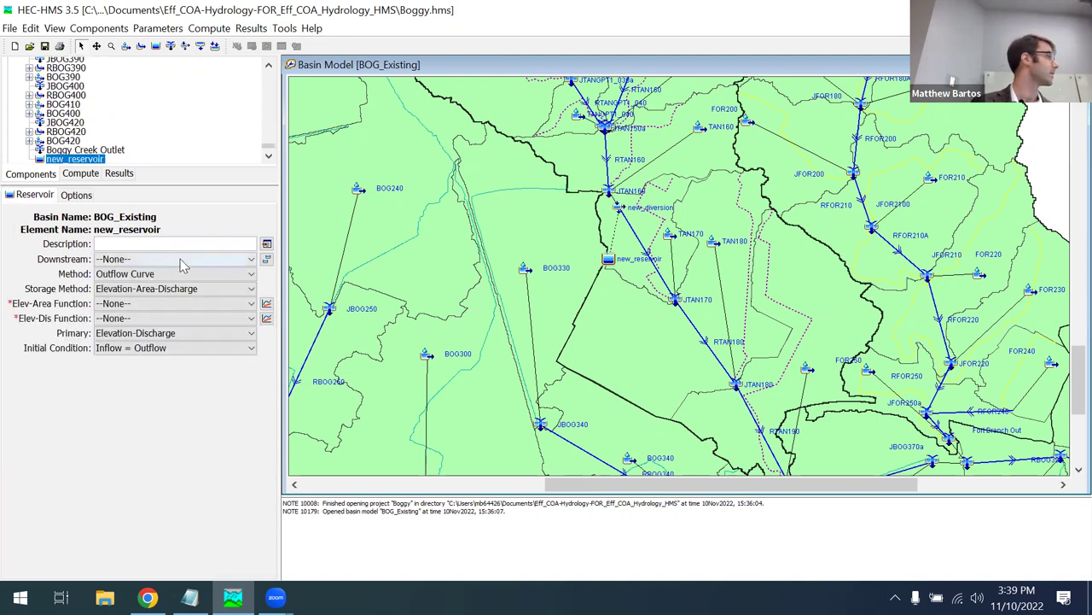
click(251, 259)
drag(247, 291, 245, 320)
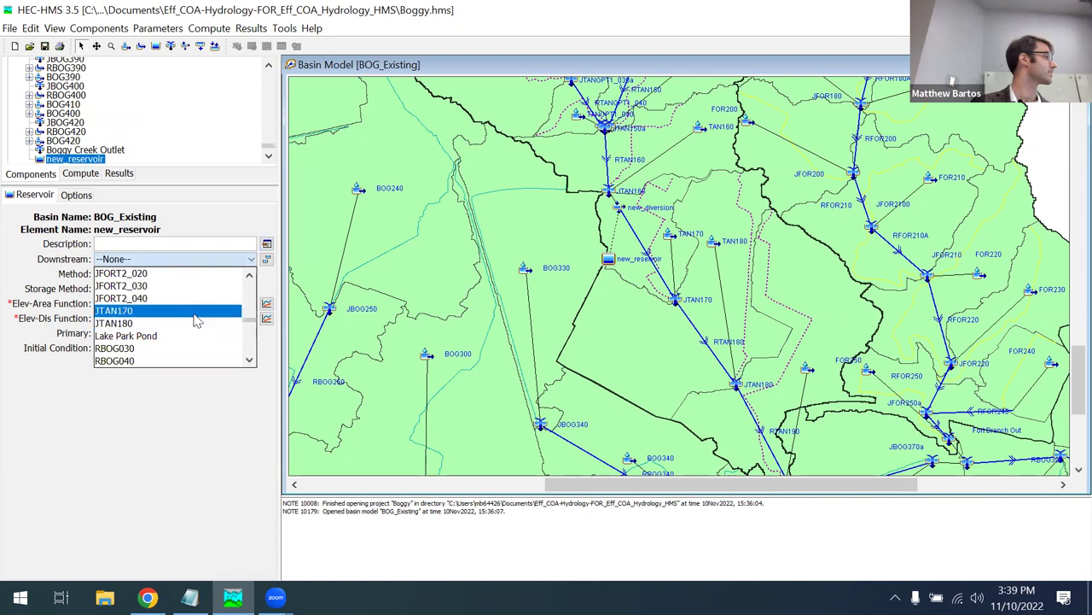
click(196, 313)
click(618, 349)
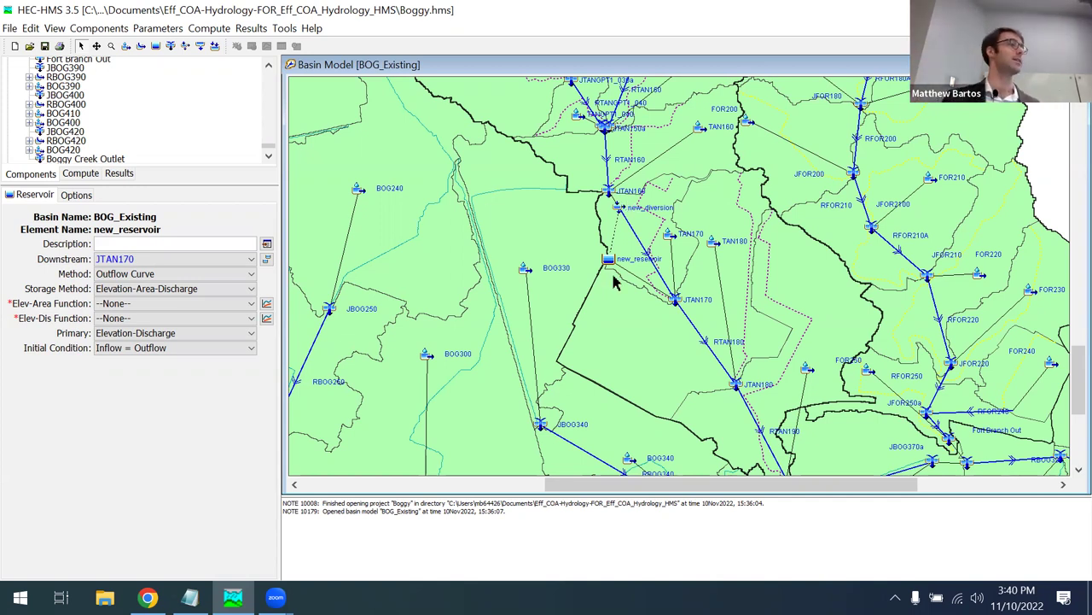
click(650, 249)
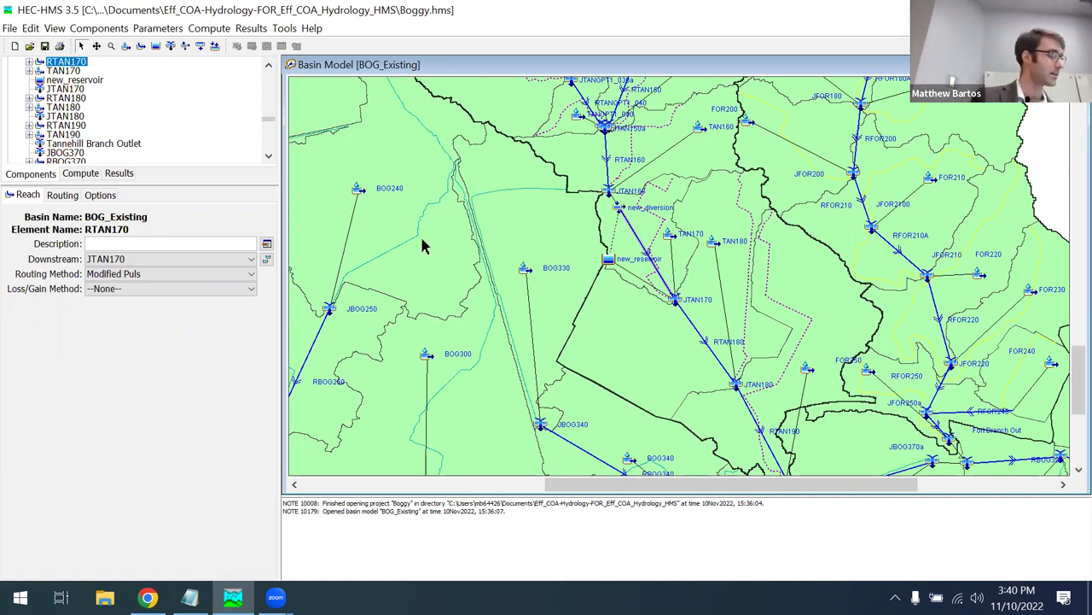
- Set new_diversion's divert method to Lateral Weir and view the weir parameters
click(618, 213)
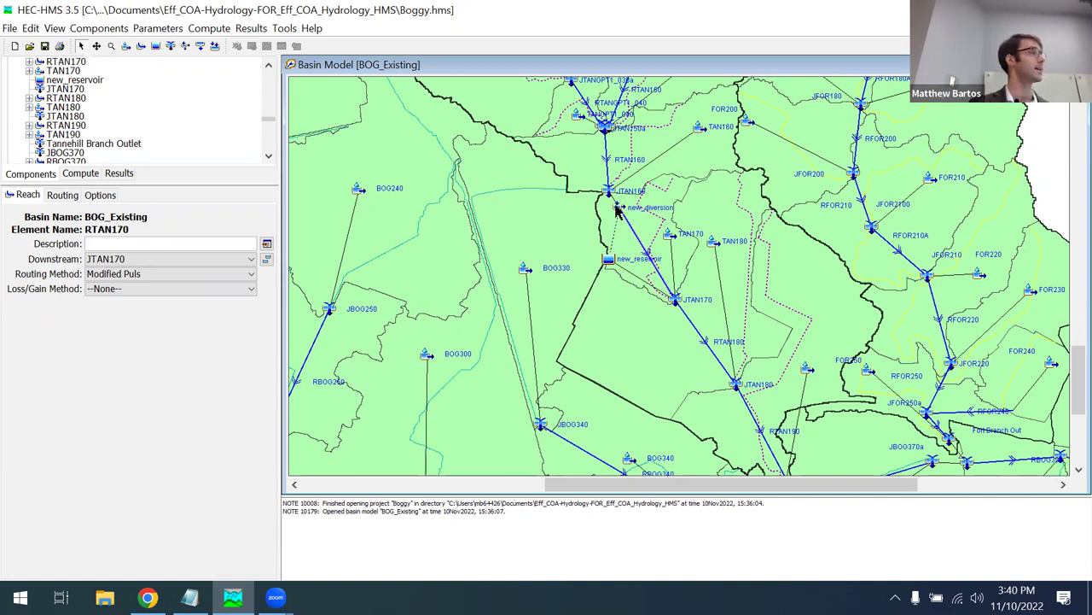
click(618, 214)
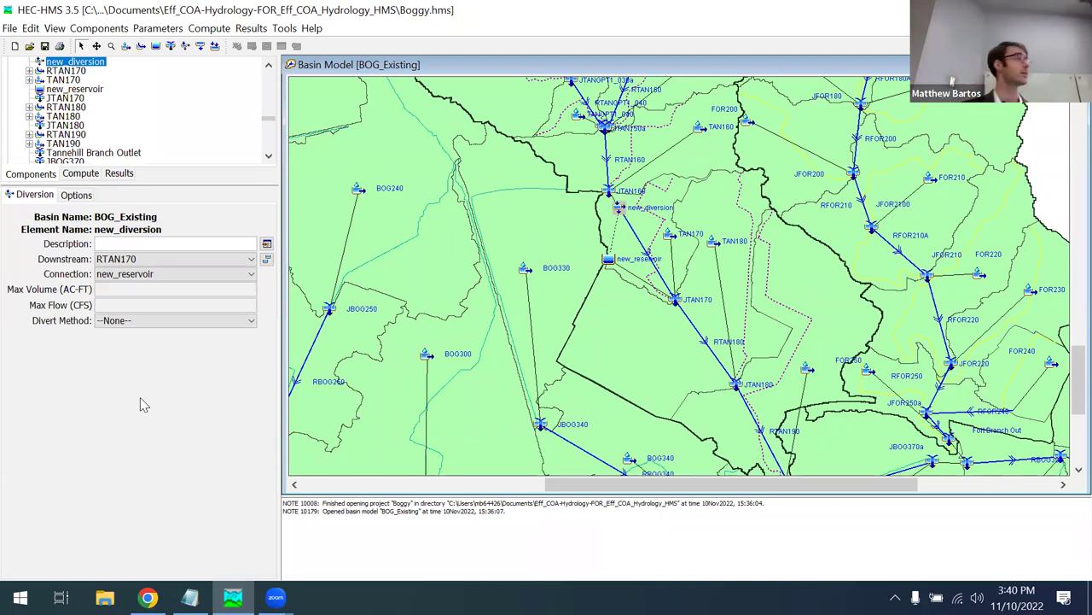
click(152, 322)
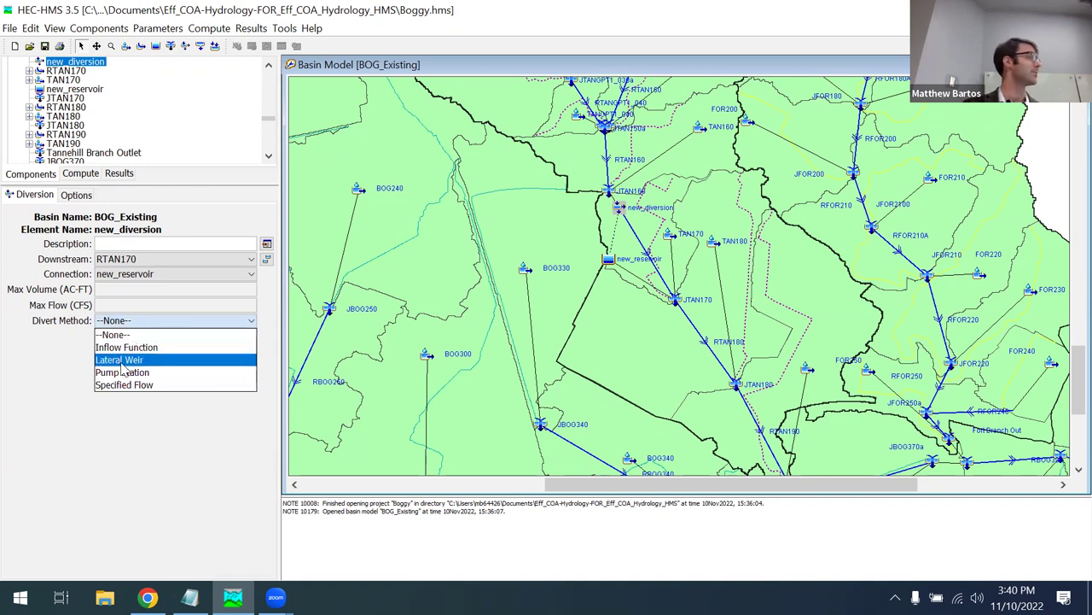
click(126, 360)
click(115, 423)
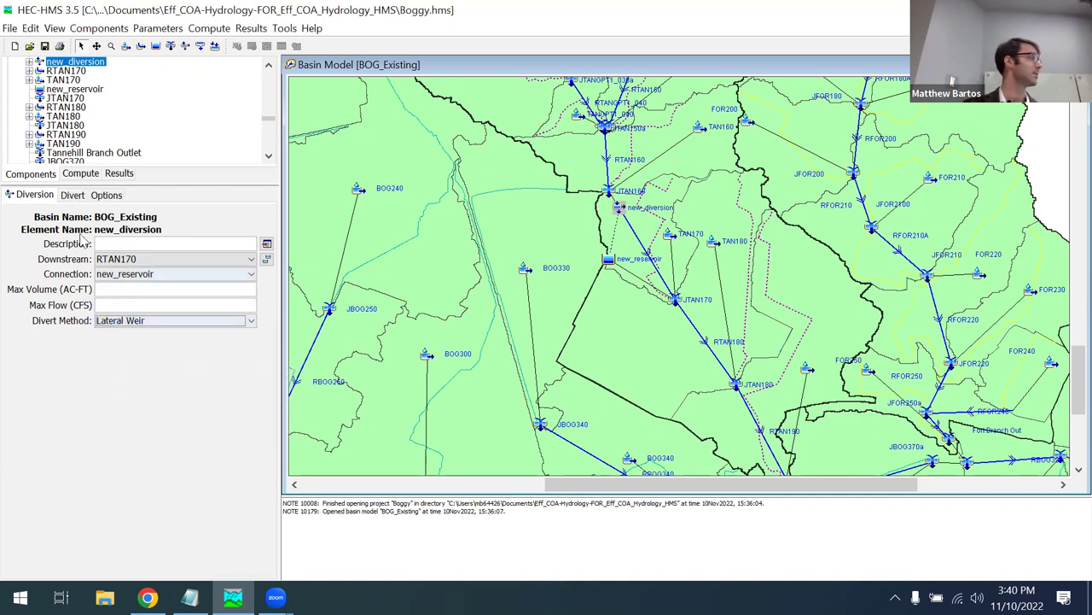
click(75, 196)
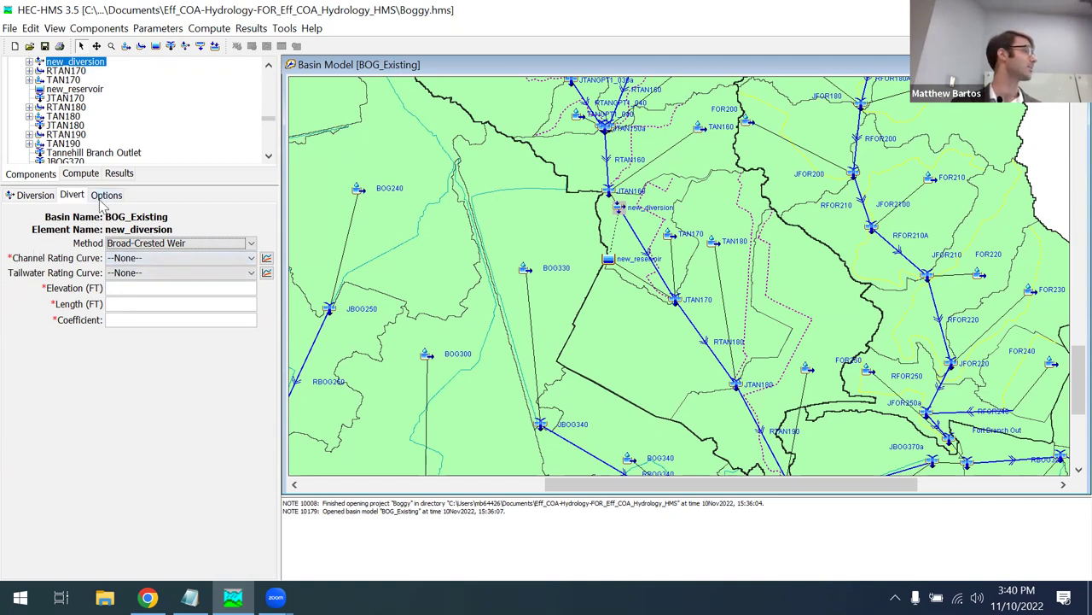
- Change the divert method to Pump Station and confirm
click(34, 195)
click(141, 321)
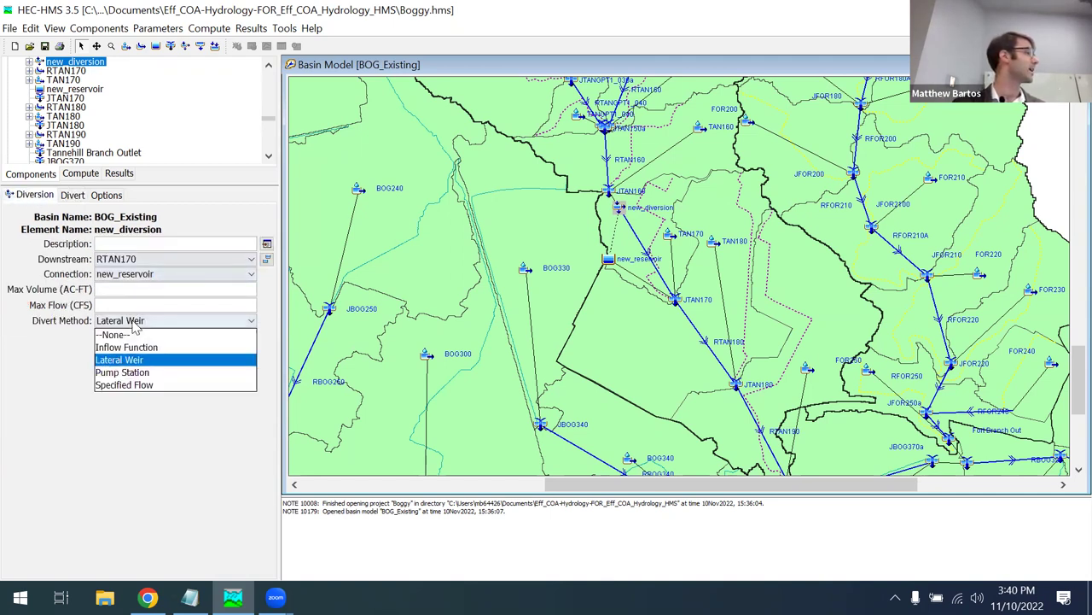
click(130, 373)
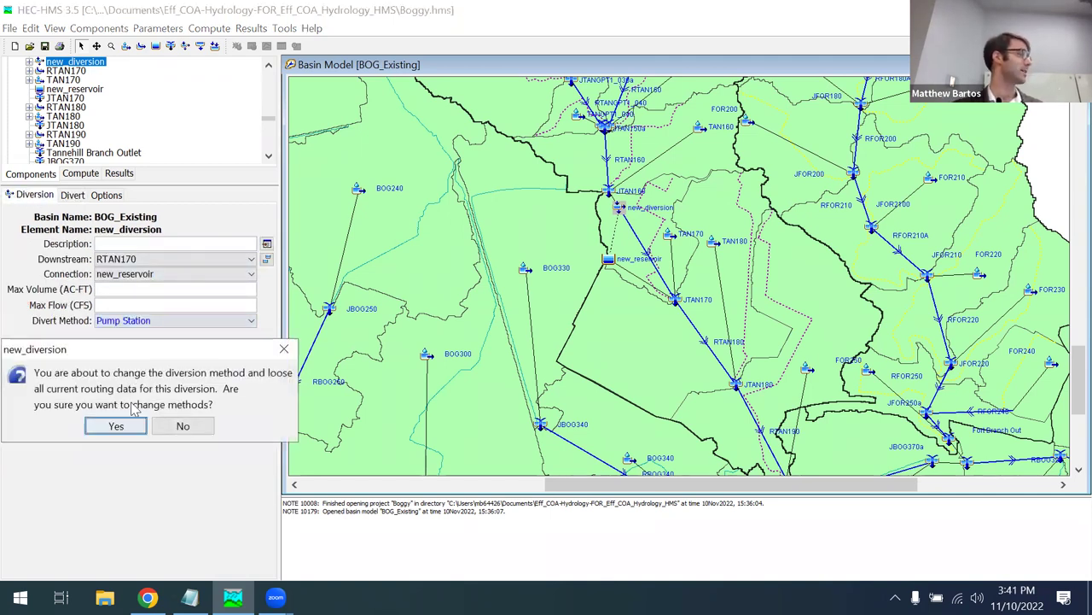
click(120, 426)
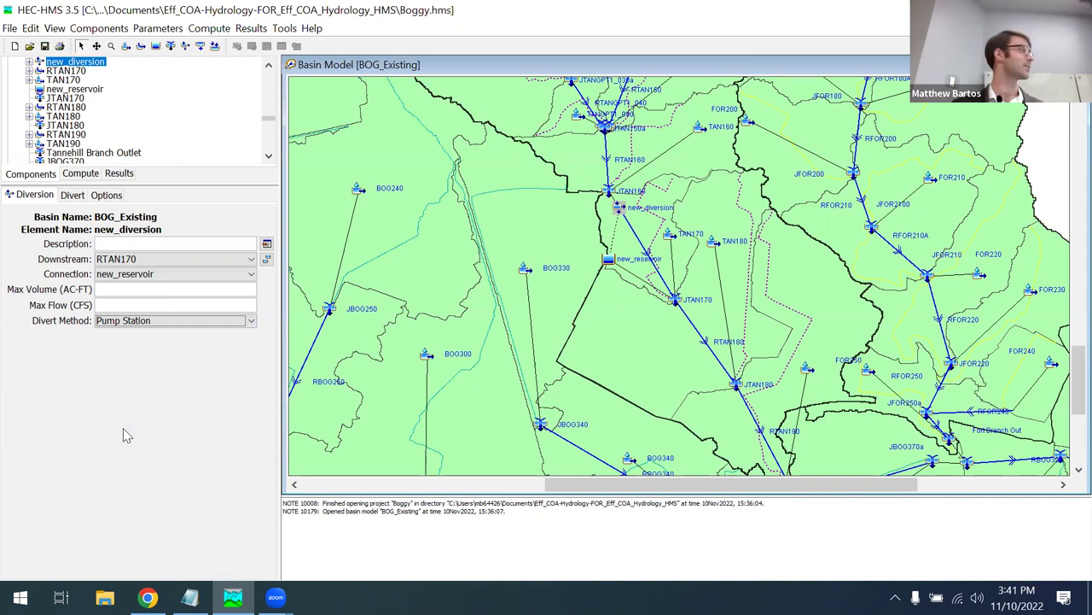
- Change new_diversion's divert method to Inflow Function and confirm
click(154, 321)
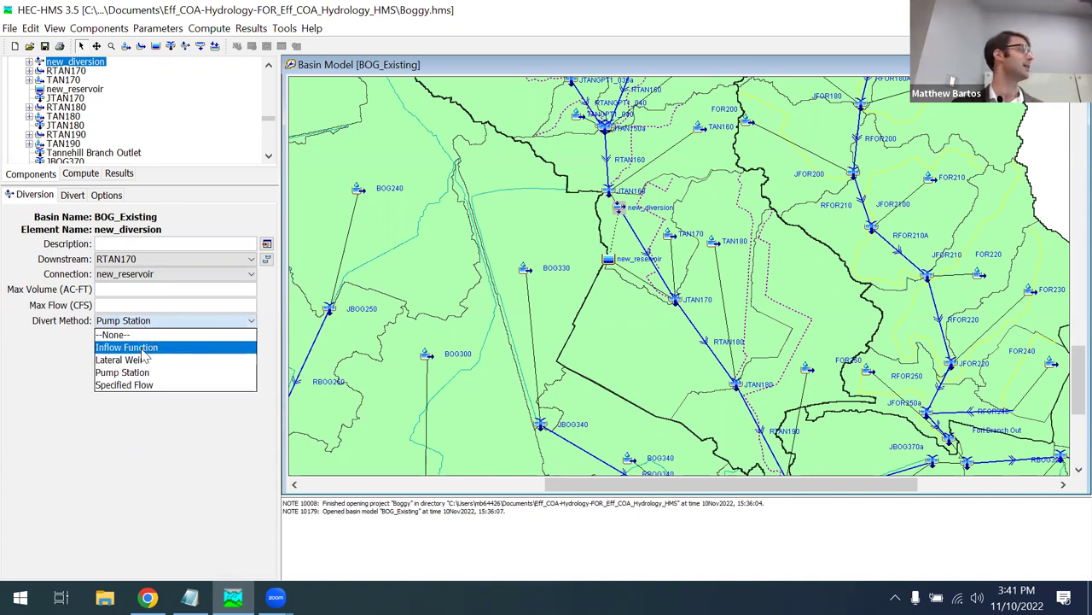
click(143, 347)
click(117, 424)
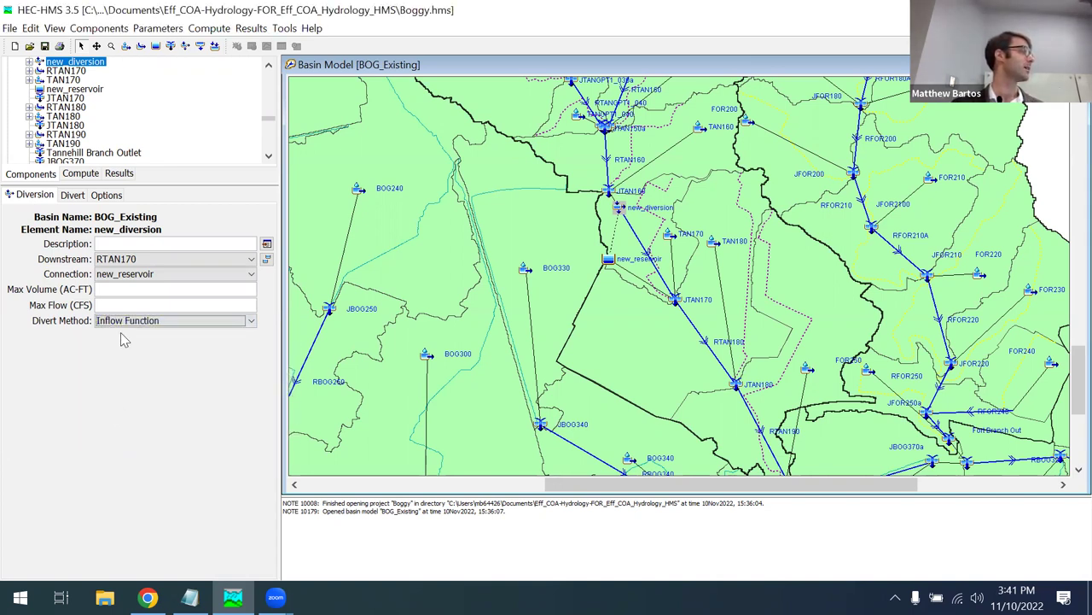
click(73, 195)
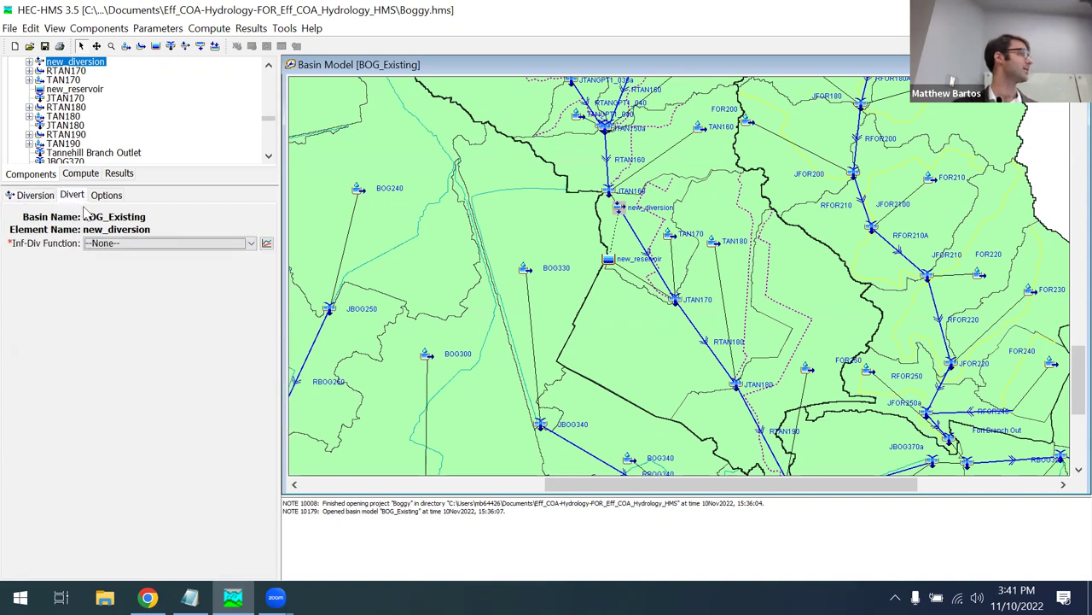
- Try Diversion to Boggy-ID as the inflow-diversion function, then reset it to --None--
click(119, 244)
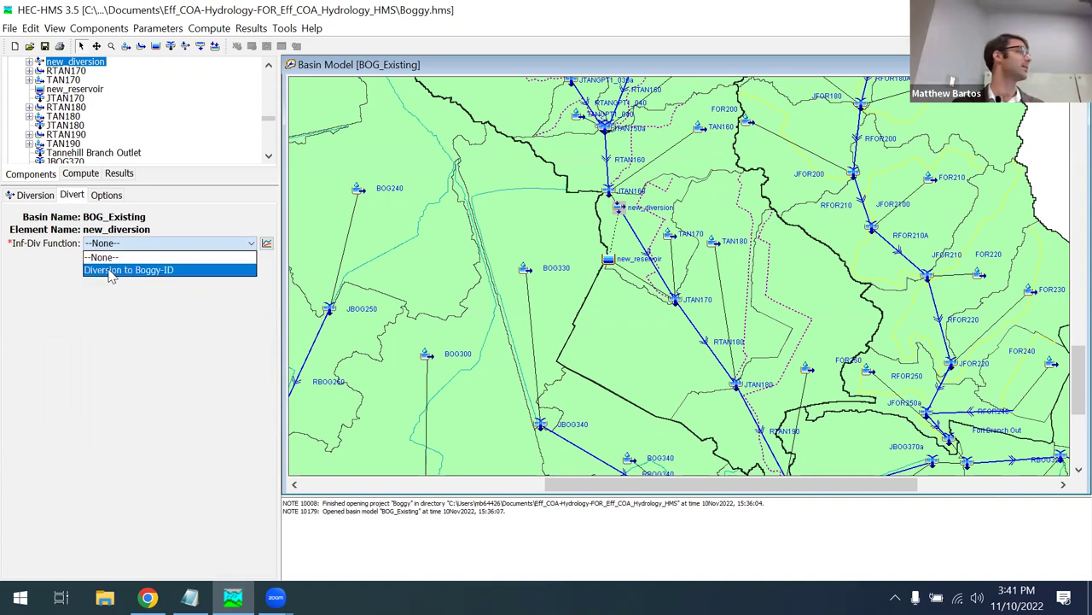
click(109, 270)
click(117, 246)
click(117, 257)
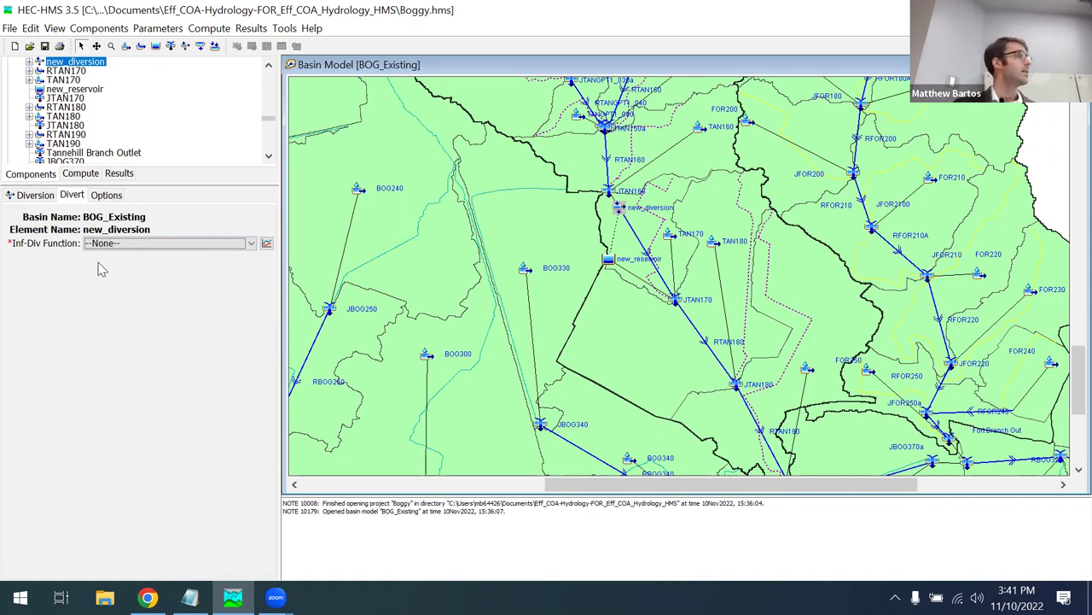
- On new_reservoir, keep Outflow Curve routing and choose Storage-Discharge as the storage method
click(609, 260)
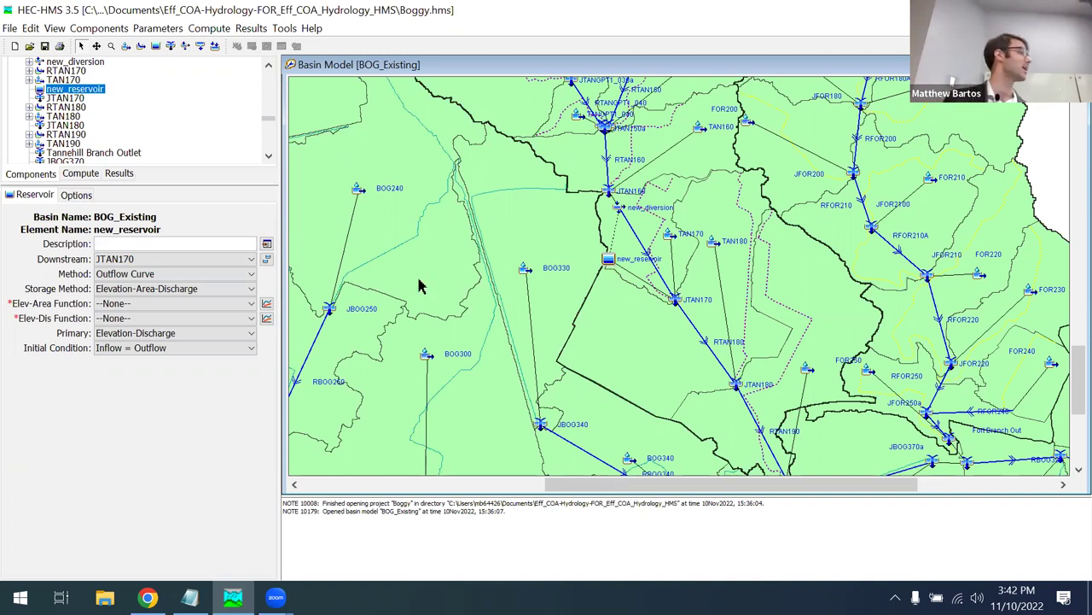
click(243, 276)
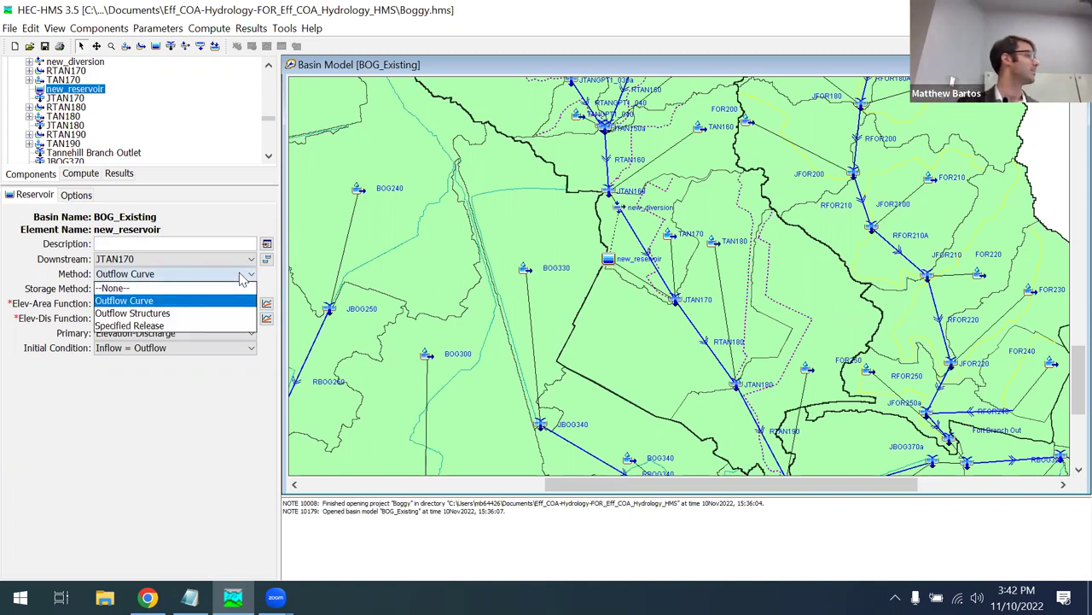
click(243, 279)
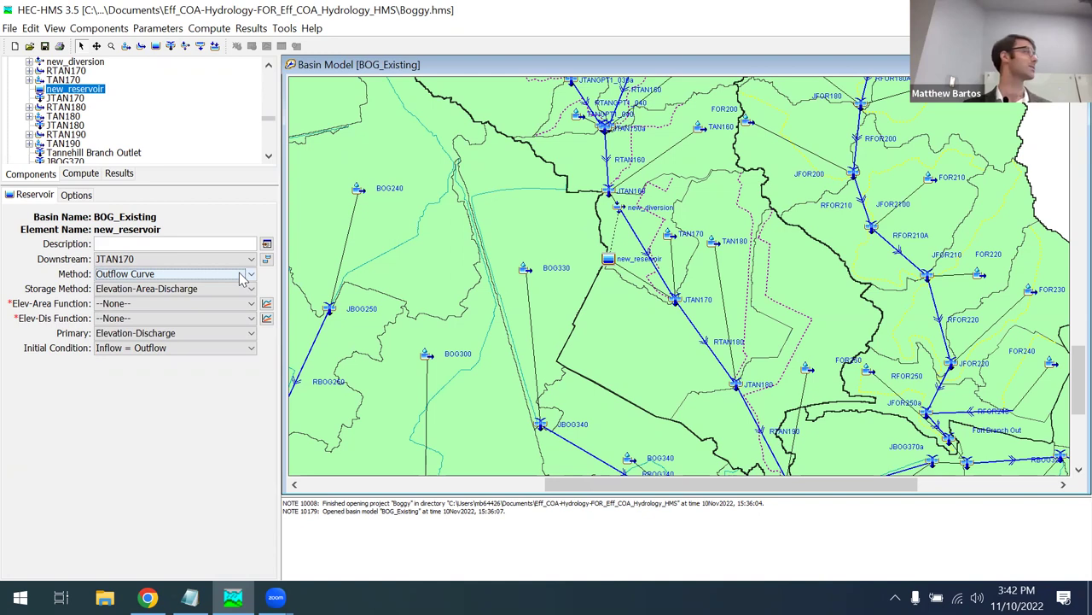
click(242, 277)
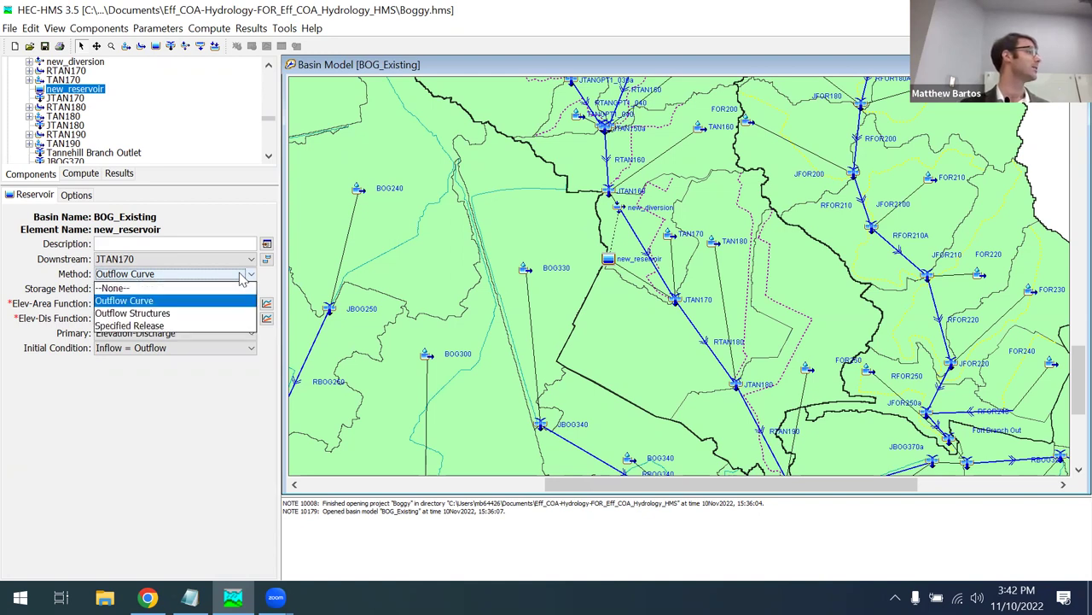
click(169, 303)
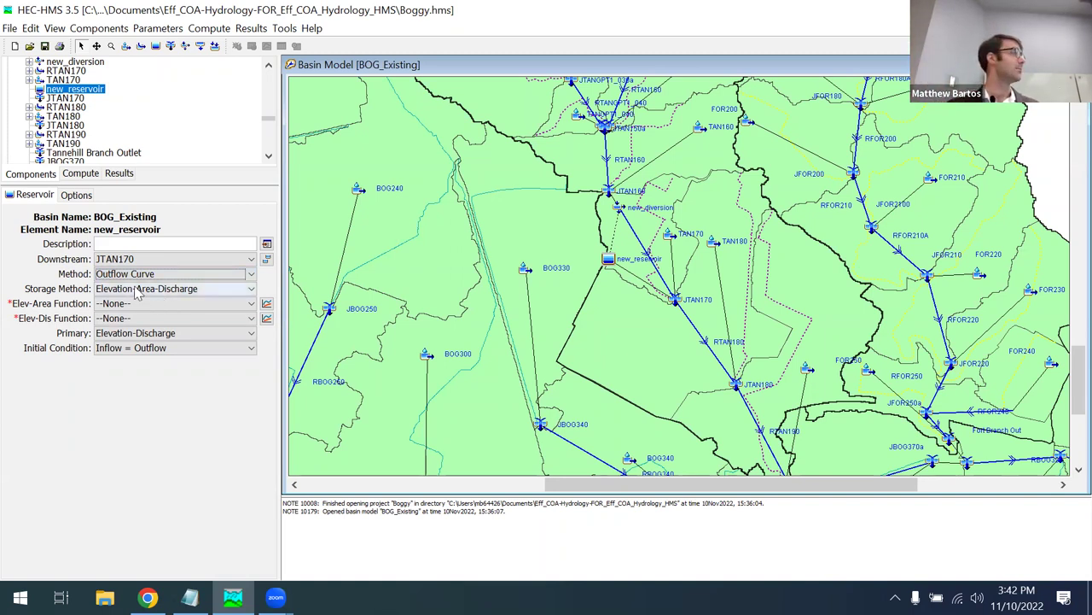
click(136, 292)
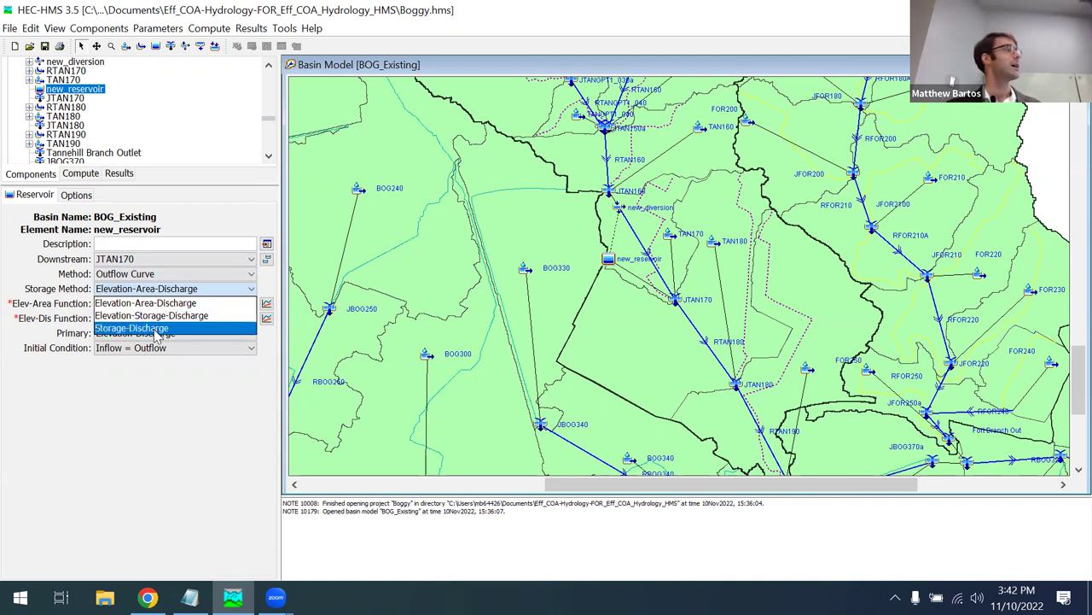
click(157, 328)
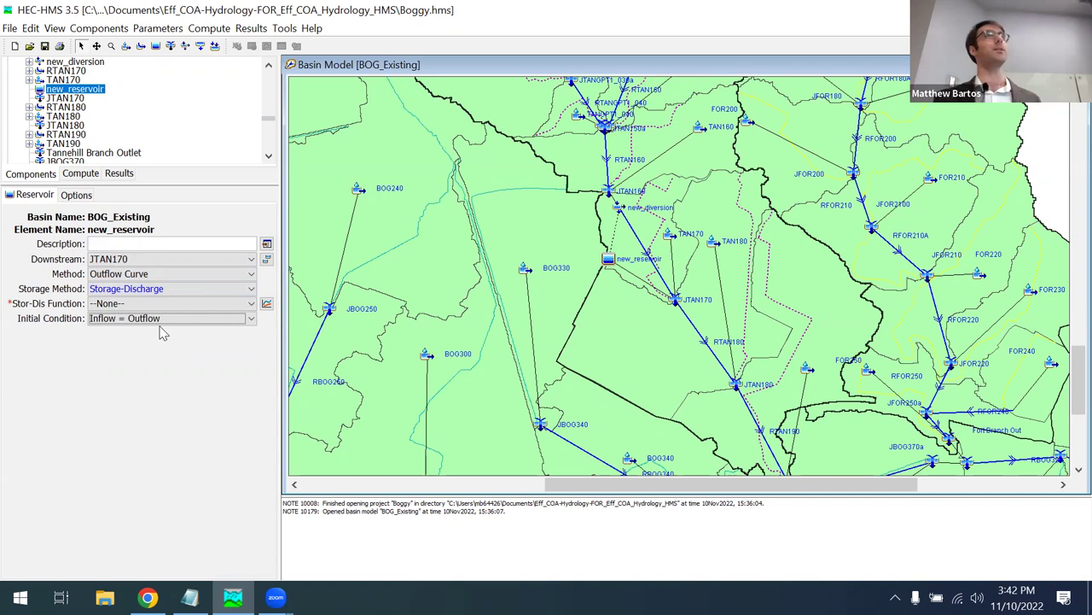
- Try Elevation-Area-Discharge storage and check its functions, then return to Storage-Discharge
click(125, 291)
click(128, 303)
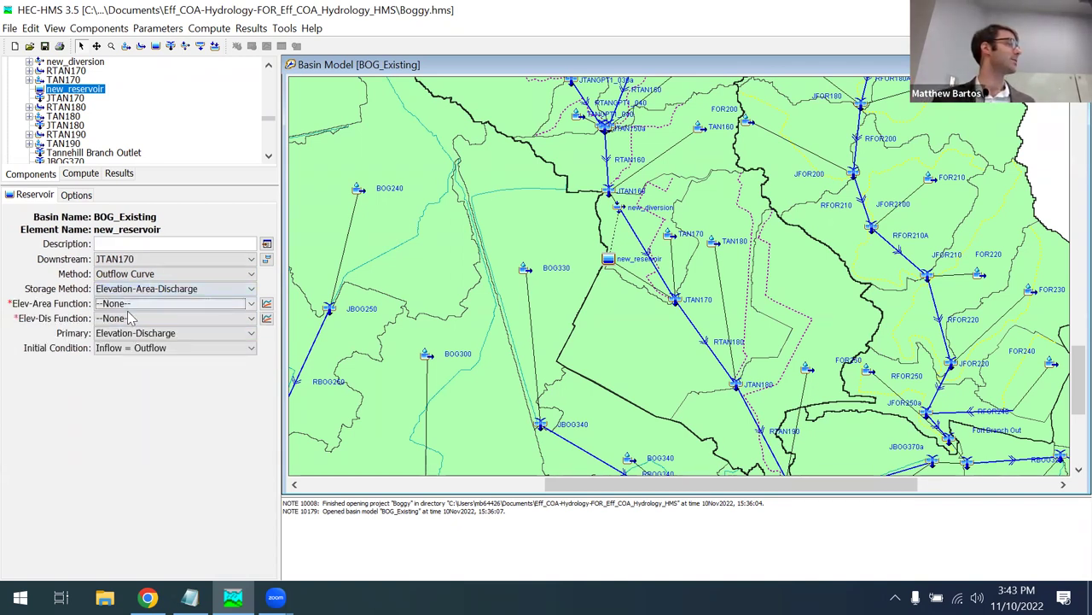
click(116, 304)
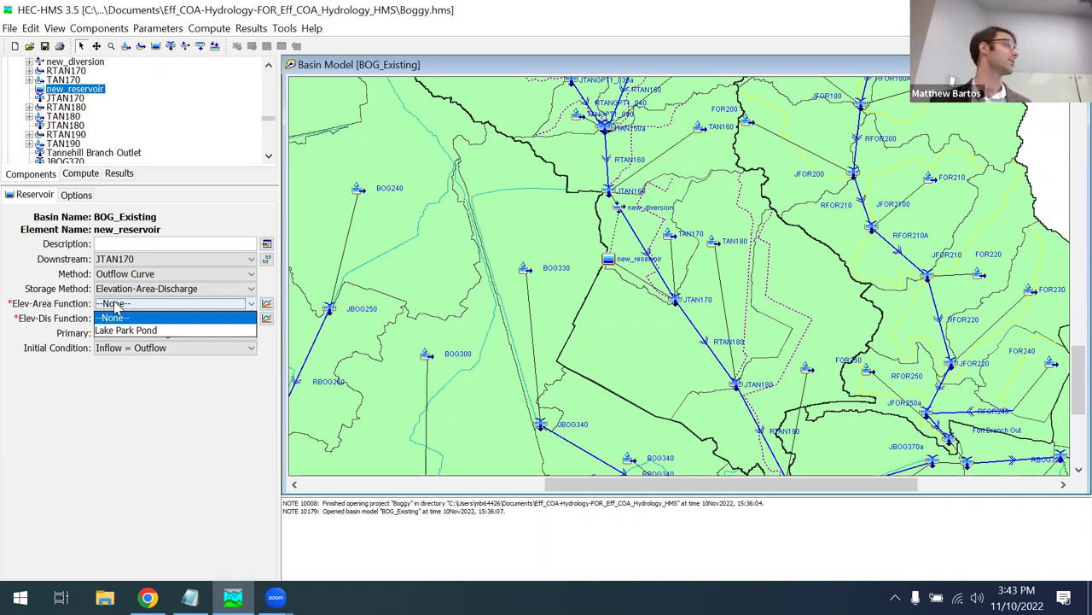
click(141, 289)
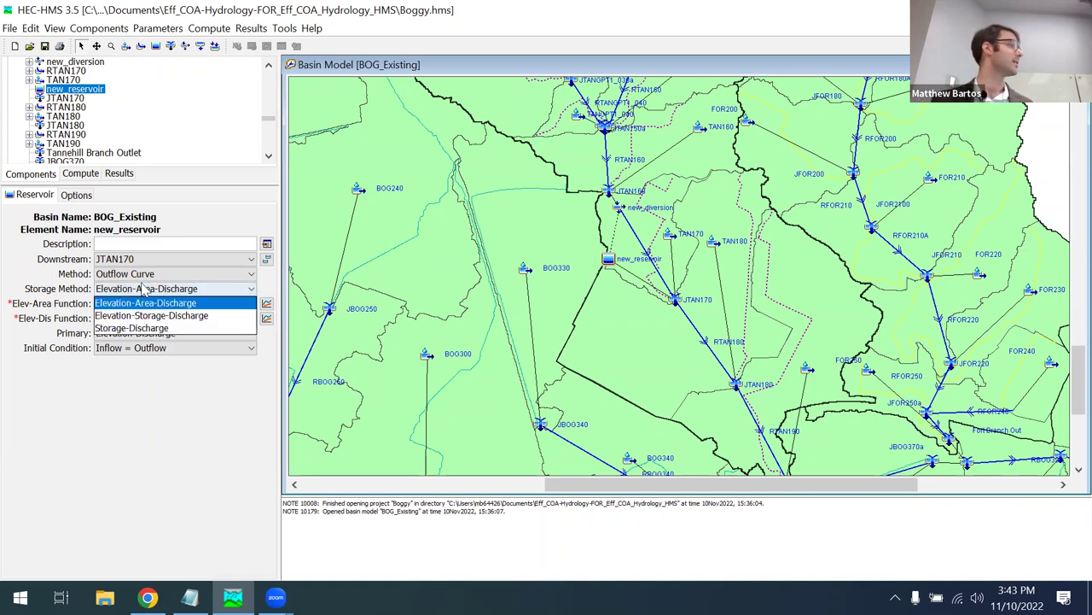
click(145, 329)
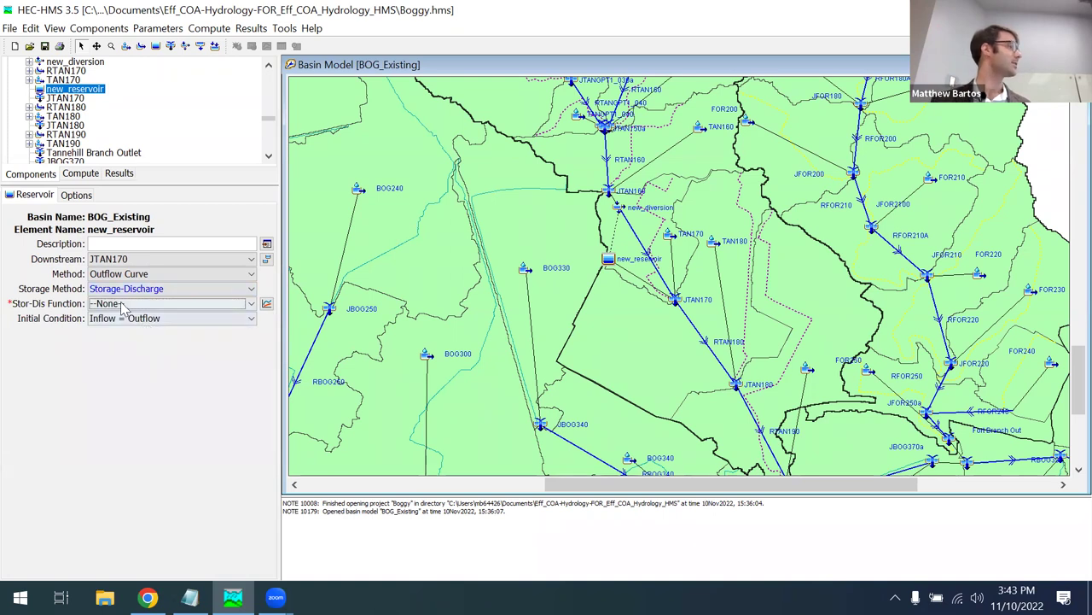
- Select BART_SD as new_reservoir's storage-discharge function
click(122, 306)
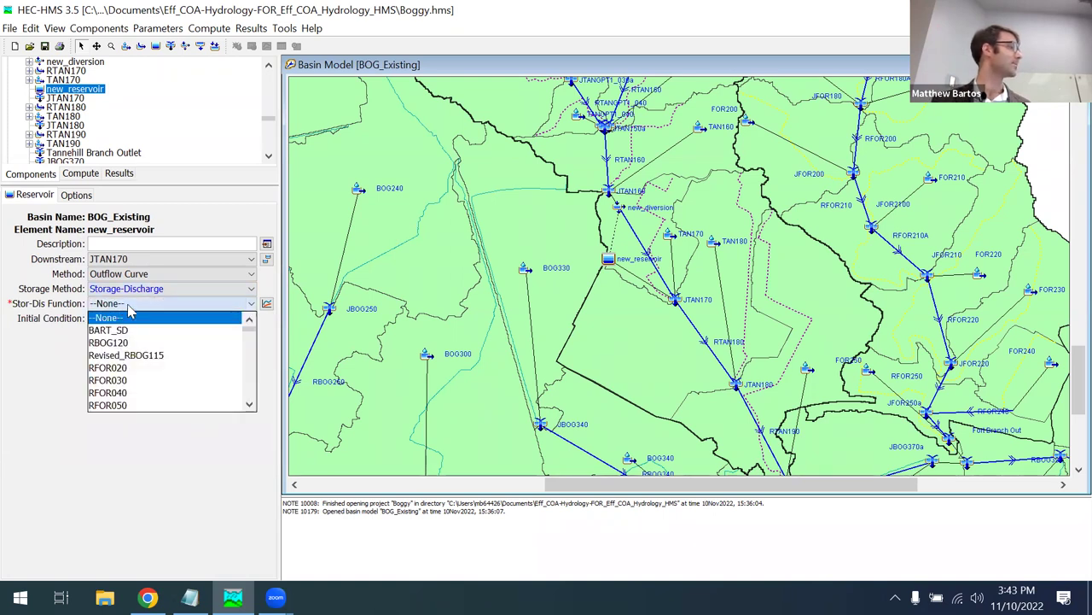
scroll(135, 332, down, 1)
scroll(134, 337, up, 1)
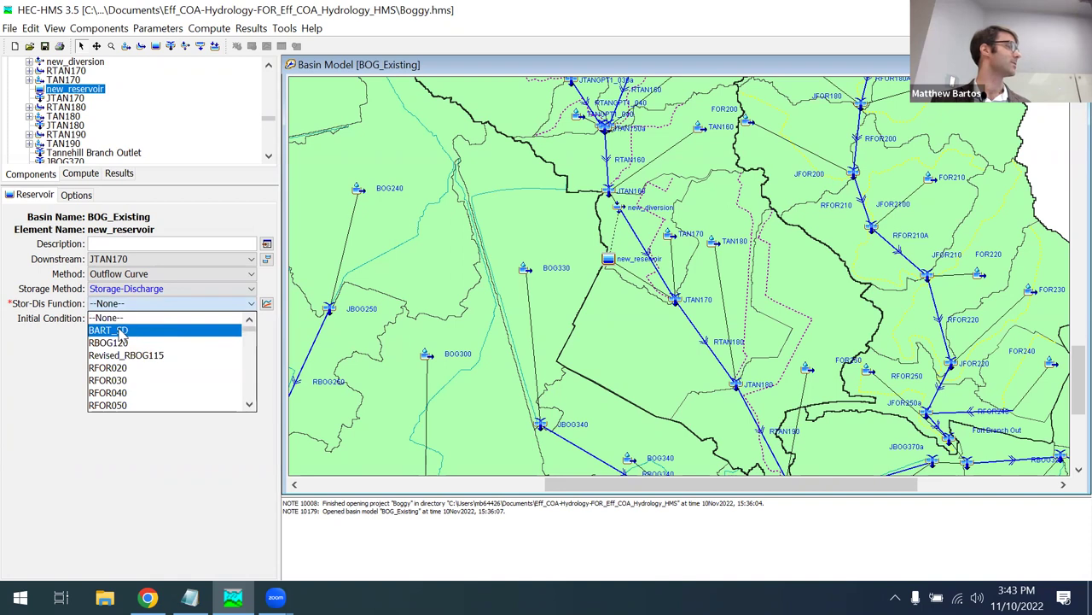
click(122, 331)
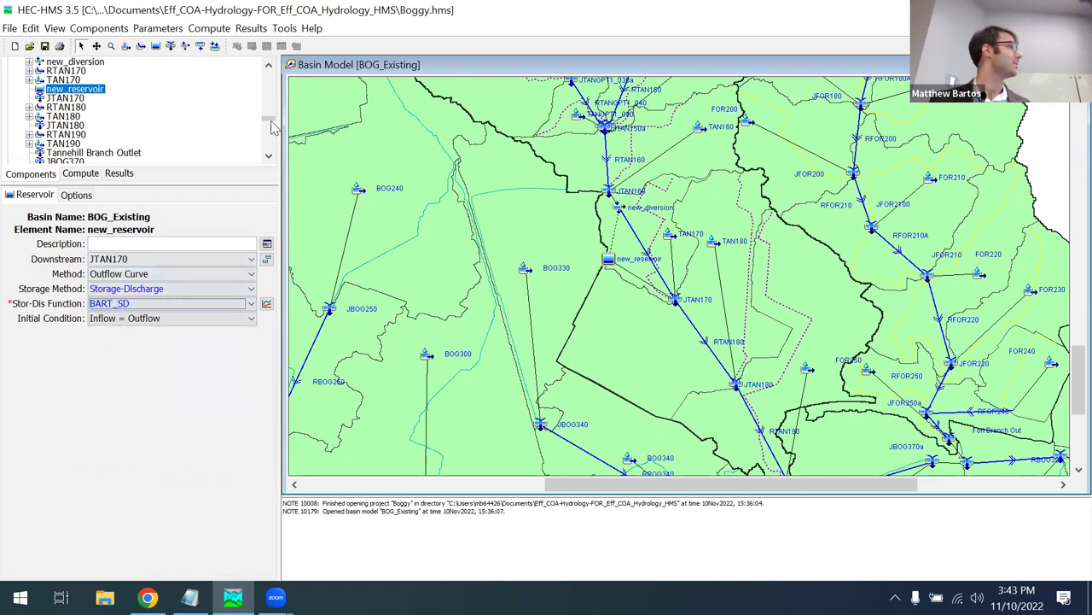
drag(269, 126, 266, 134)
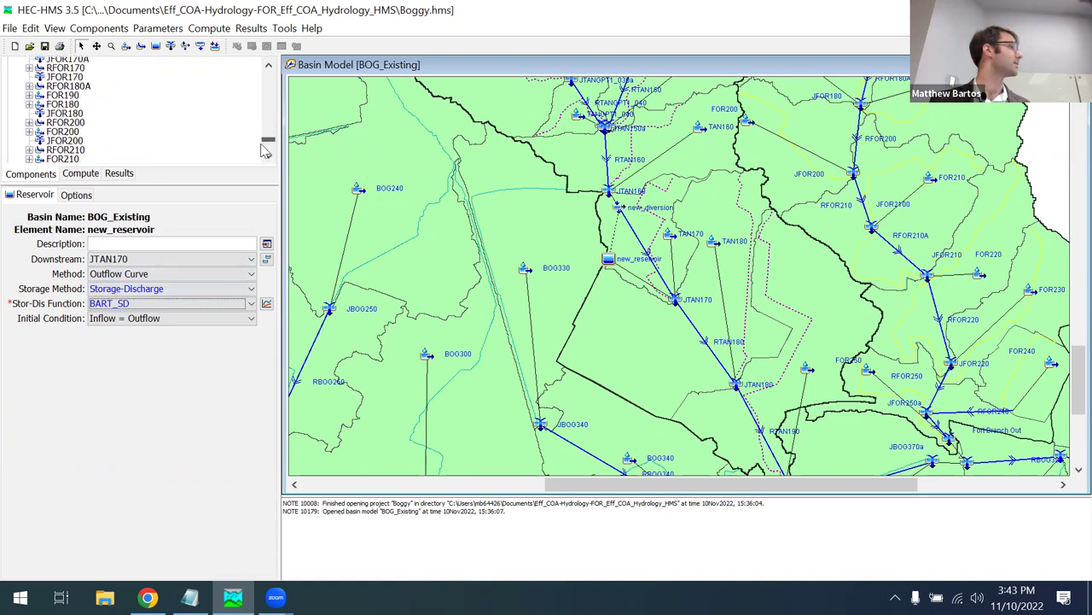
scroll(265, 150, down, 10)
- Select BART_SD under Storage-Discharge Functions and view its table and curve (about 7,800 cfs near 115 acre-feet)
click(12, 157)
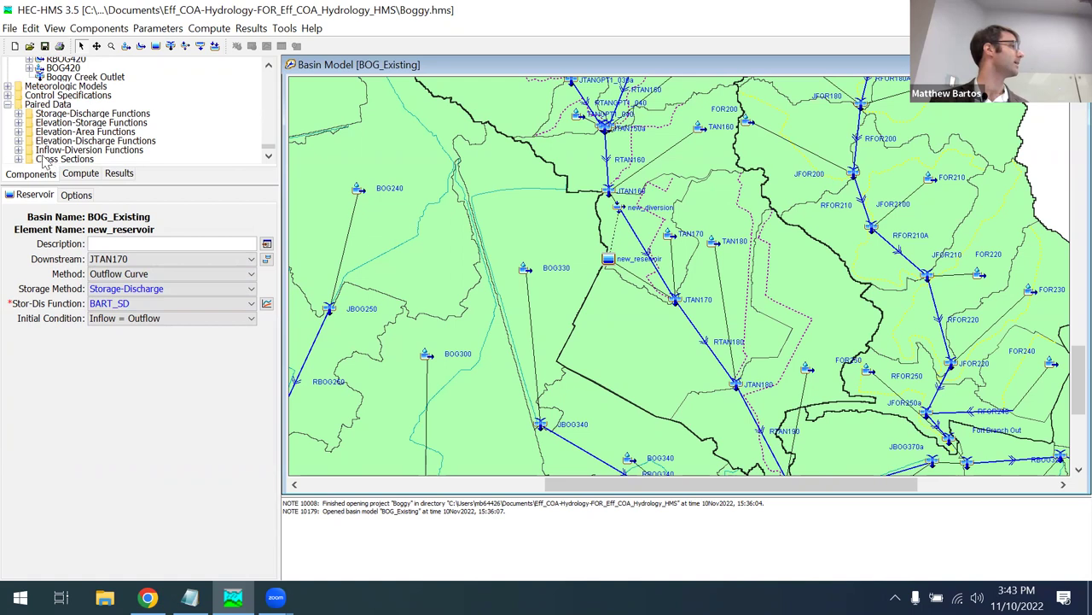
click(18, 114)
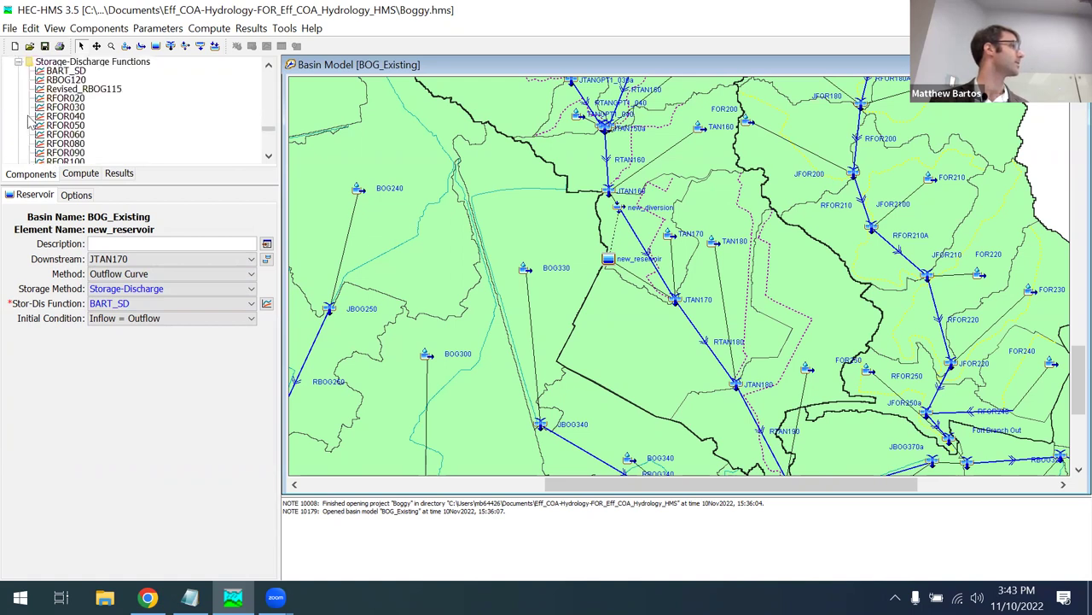
click(67, 71)
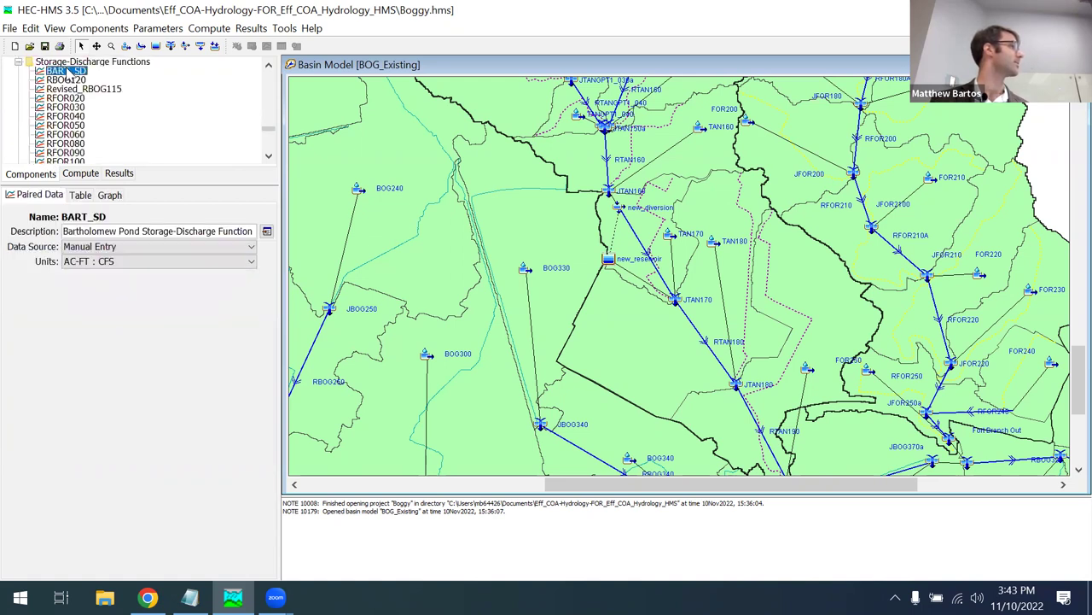
click(86, 196)
click(108, 196)
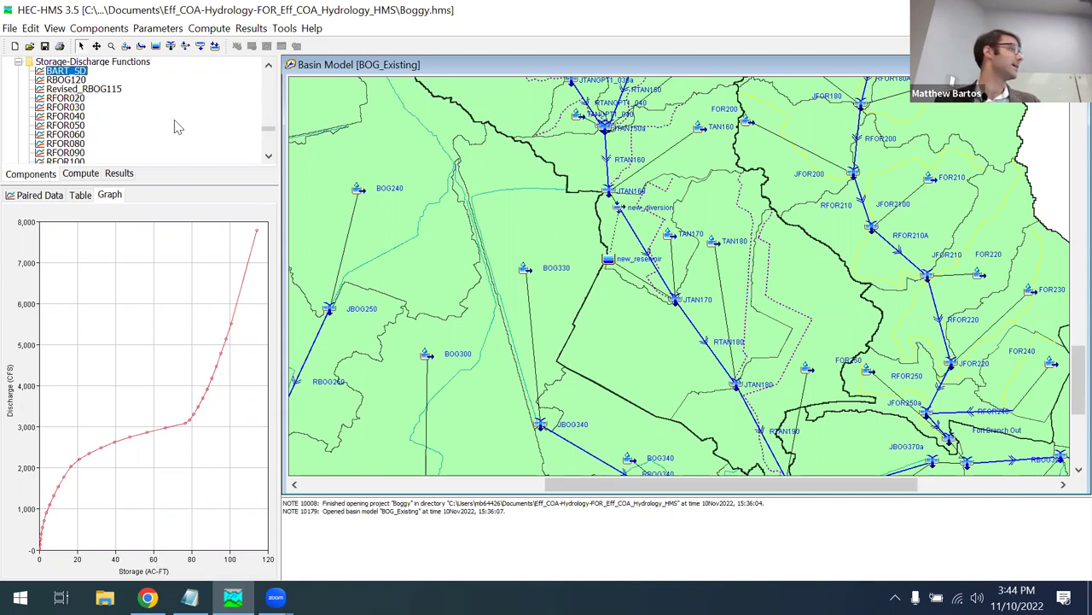
drag(267, 134, 272, 77)
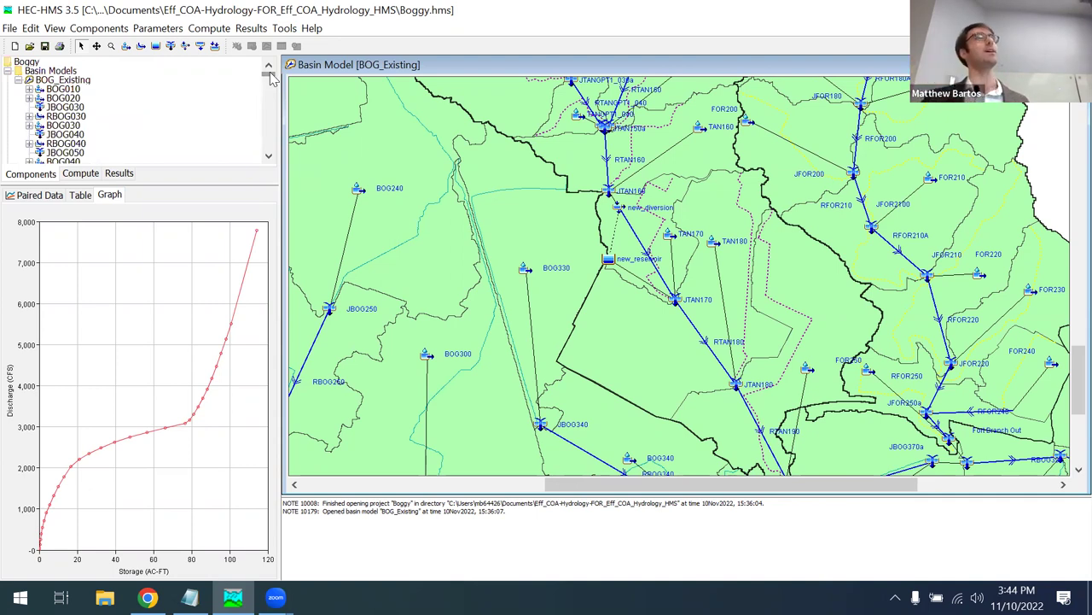